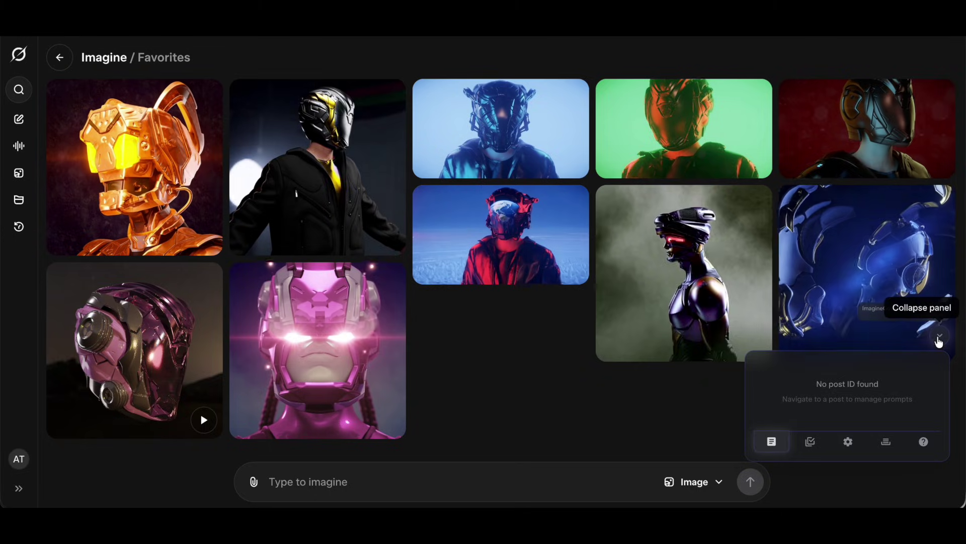
# Collapse the ImagineGodMode panel and preview the upscale picker with all ten liked posts, without upscaling.
pyautogui.click(940, 342)
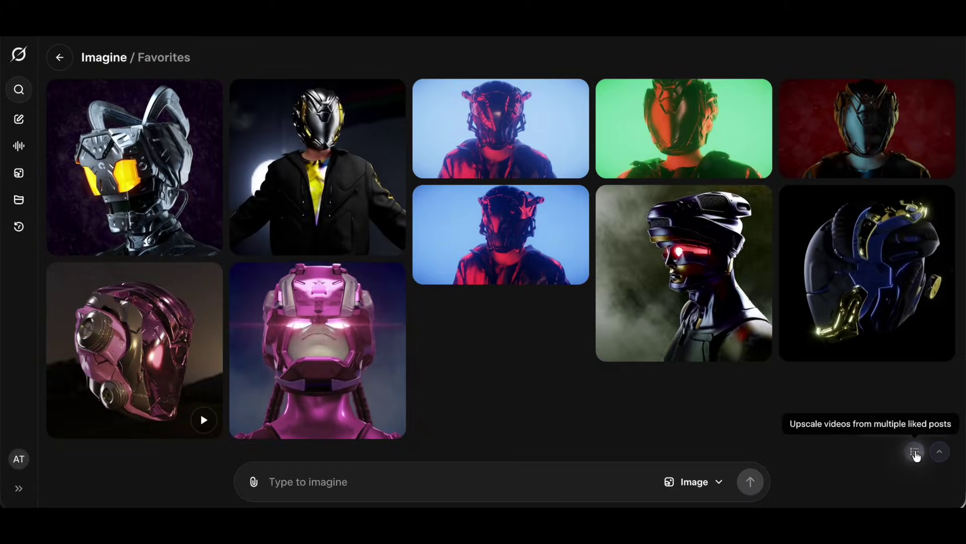
pyautogui.click(916, 453)
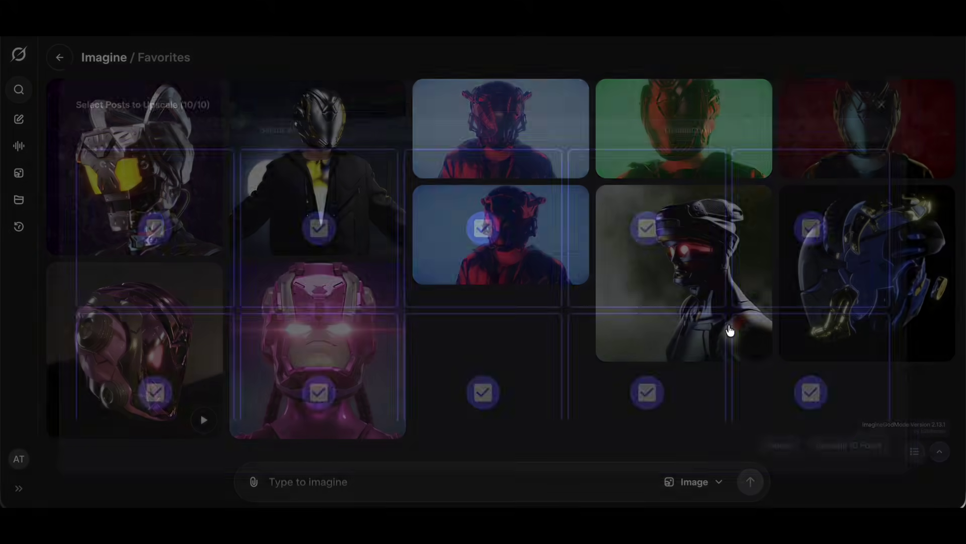
pyautogui.scroll(-2, 362, 222)
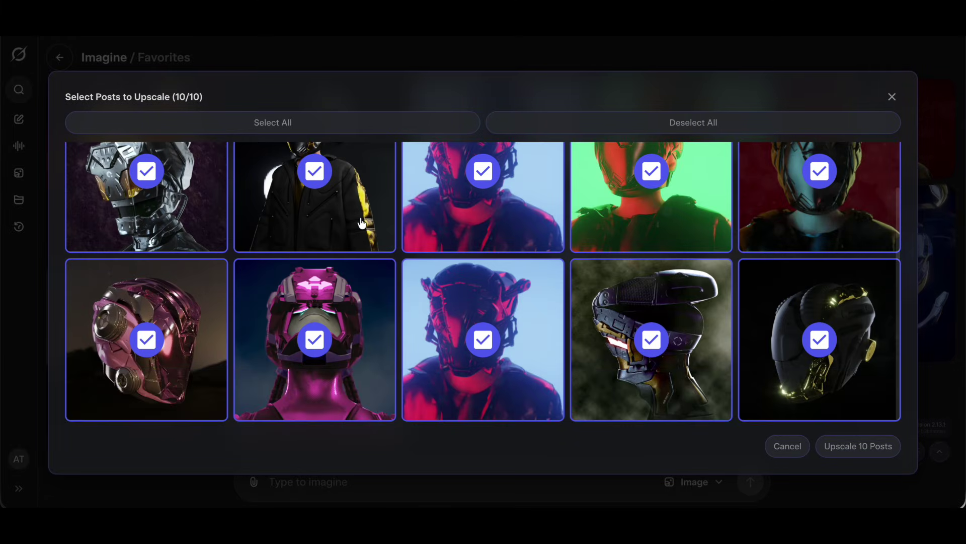
pyautogui.scroll(2, 362, 222)
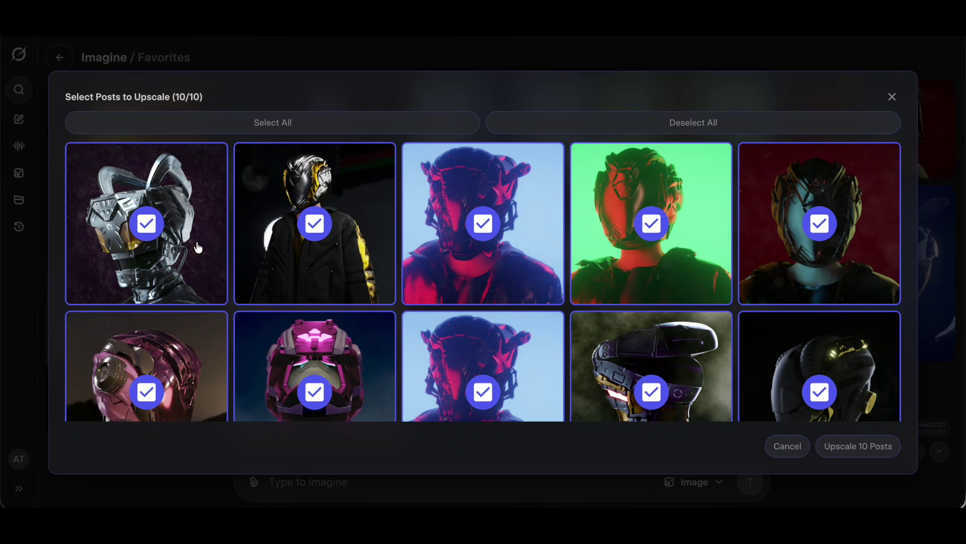
pyautogui.click(893, 96)
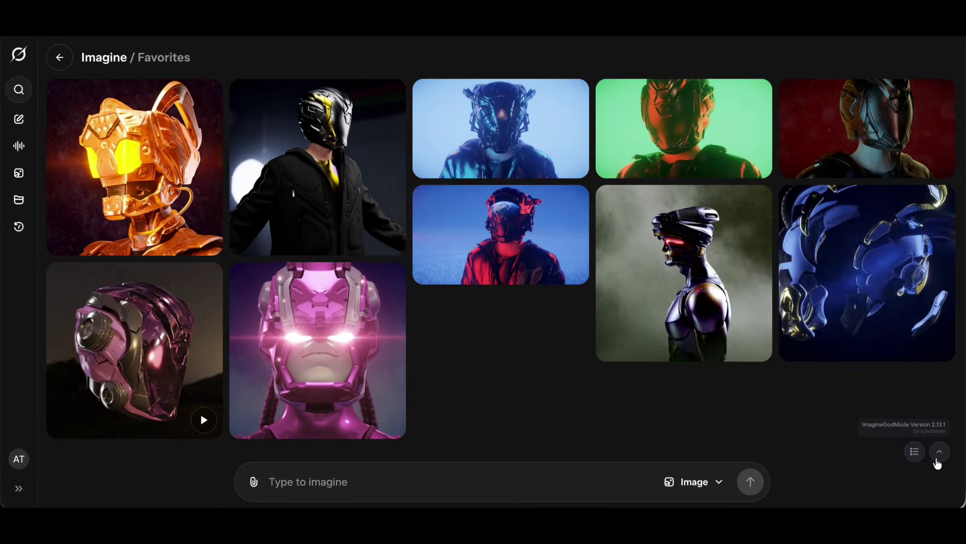
# Expand the panel, open the crystalline-helmet icy-moon video post and mute its sound.
pyautogui.click(940, 453)
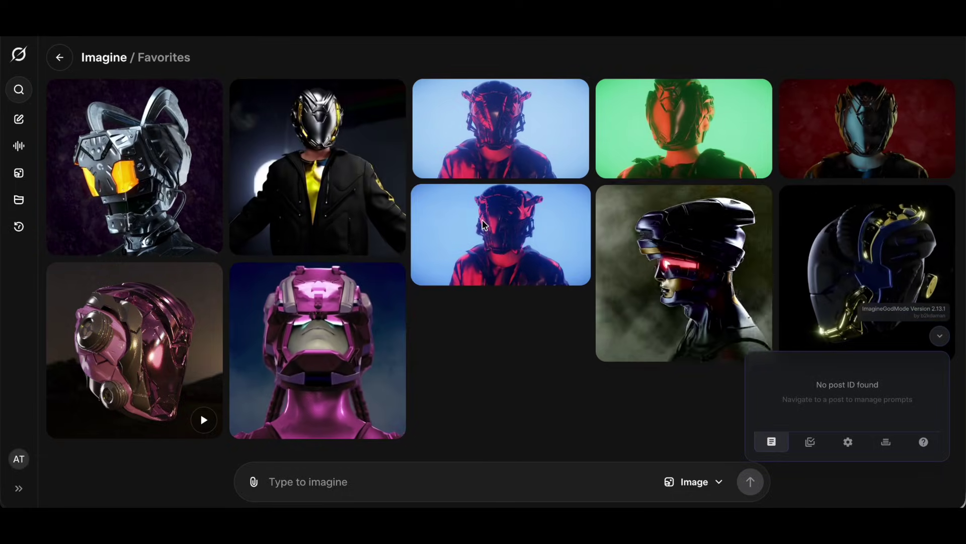
pyautogui.click(482, 220)
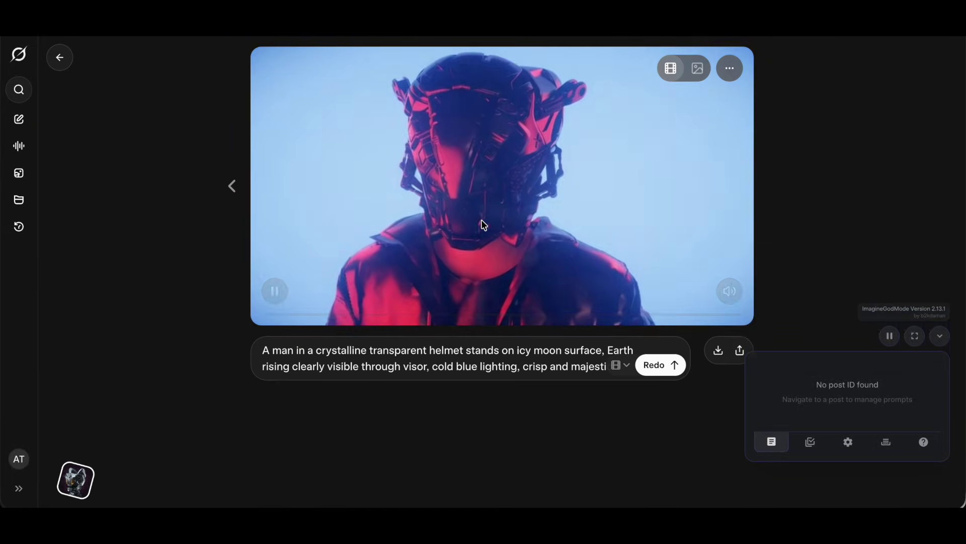
pyautogui.click(729, 294)
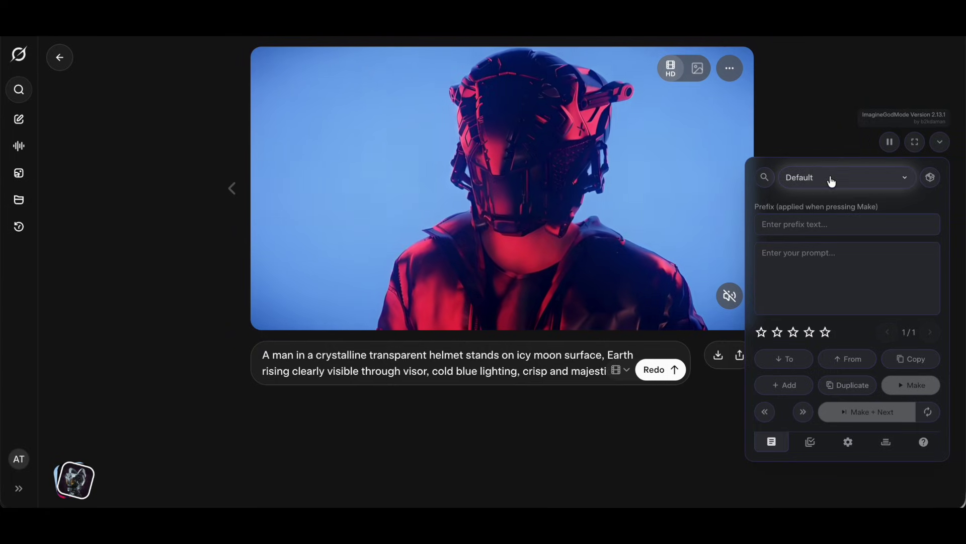
# Peek at the Default prompt pack list and the Search Prompts box, closing both.
pyautogui.click(832, 179)
pyautogui.click(816, 204)
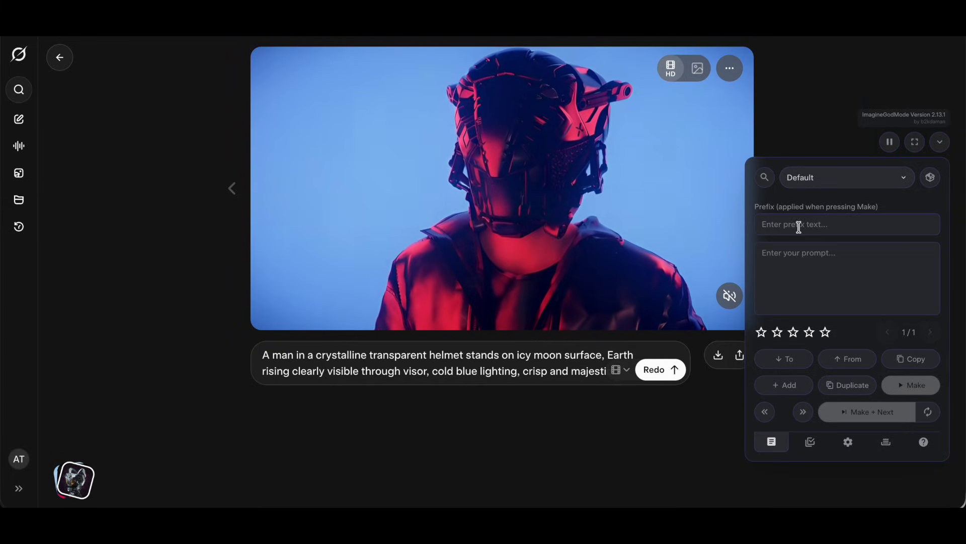
pyautogui.click(765, 177)
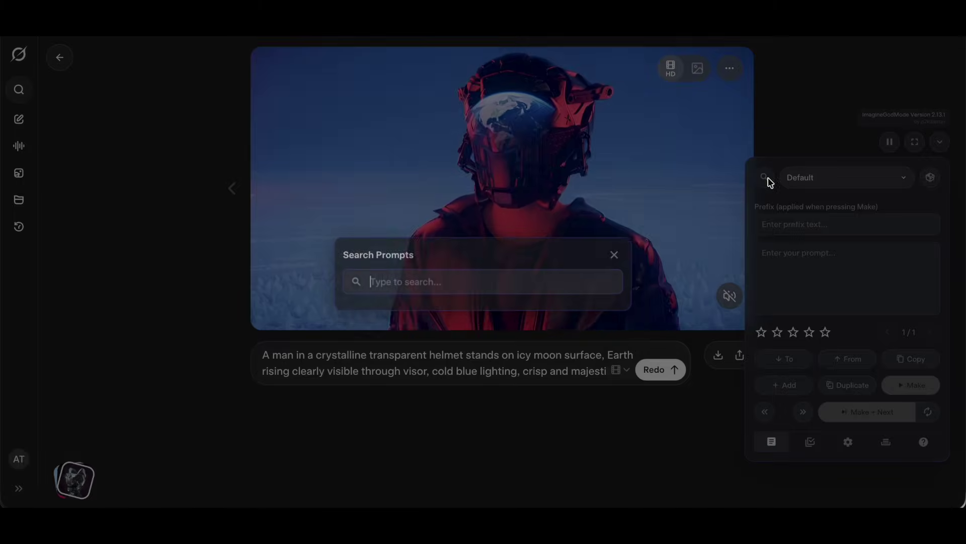
pyautogui.click(617, 254)
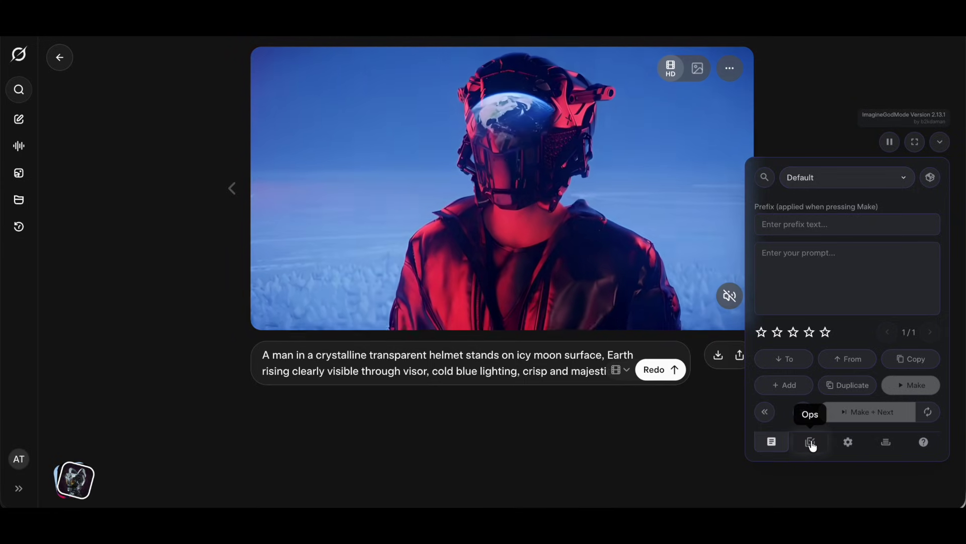
pyautogui.click(811, 442)
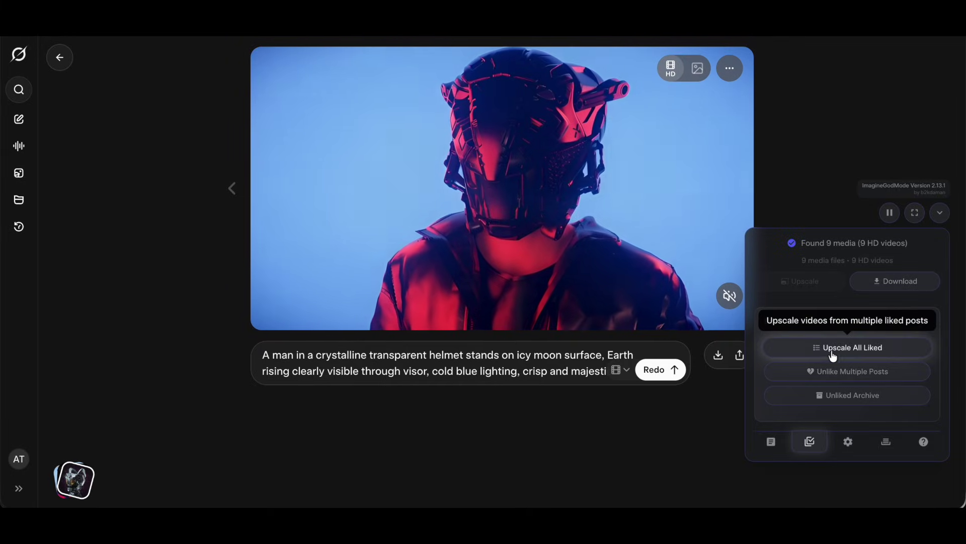
# Preview the Upscale All Liked selection of 10 posts and dismiss it without upscaling.
pyautogui.click(833, 355)
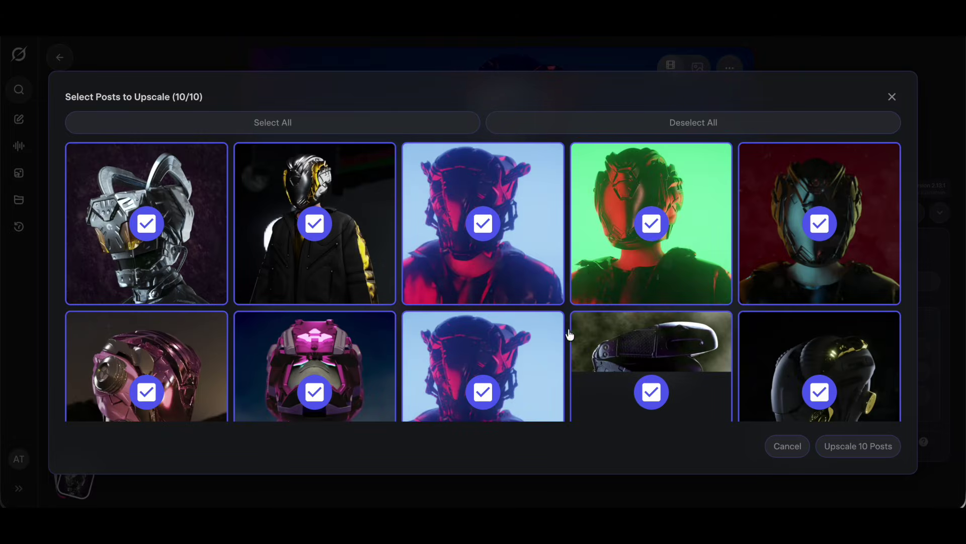
pyautogui.scroll(-1, 473, 345)
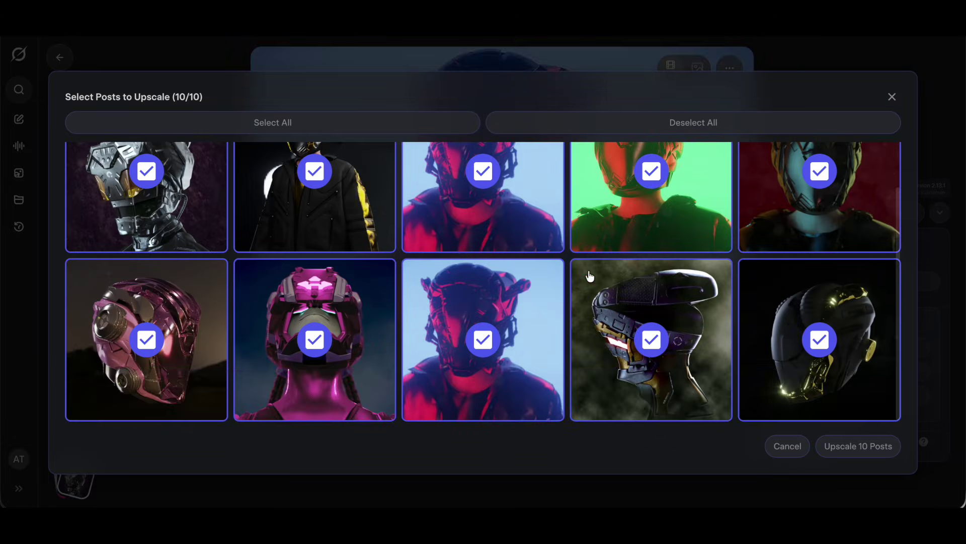
pyautogui.click(891, 97)
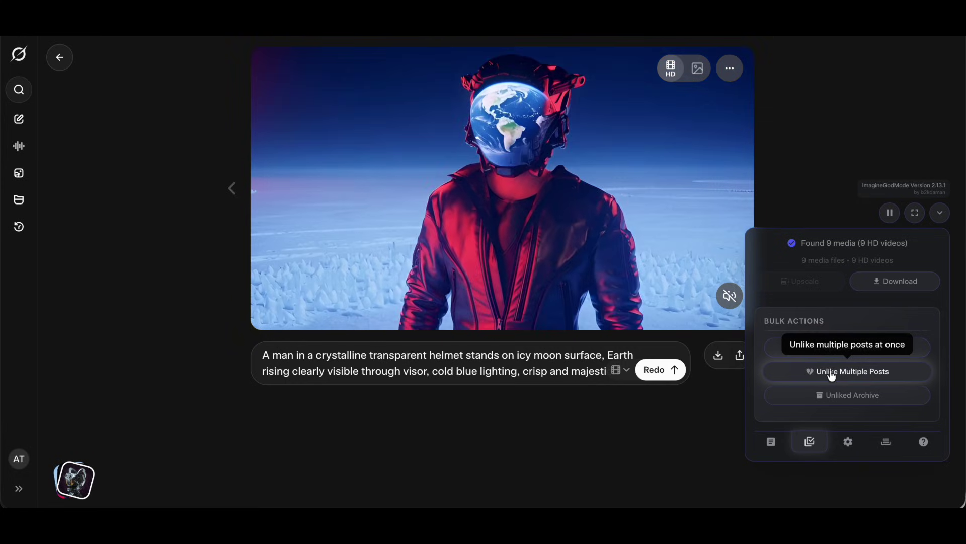
# Unlike the blue-background and green-background helmet posts together.
pyautogui.click(833, 373)
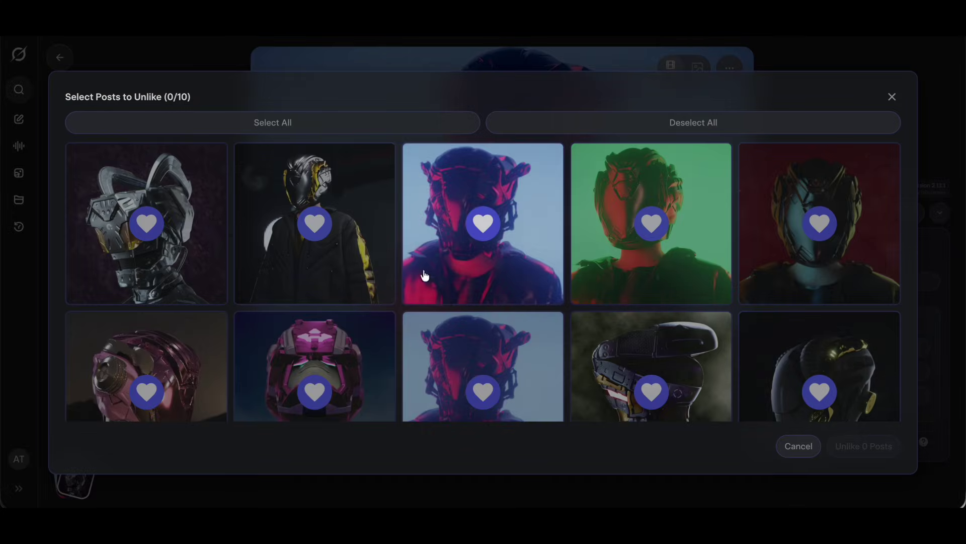
pyautogui.click(453, 241)
pyautogui.click(651, 224)
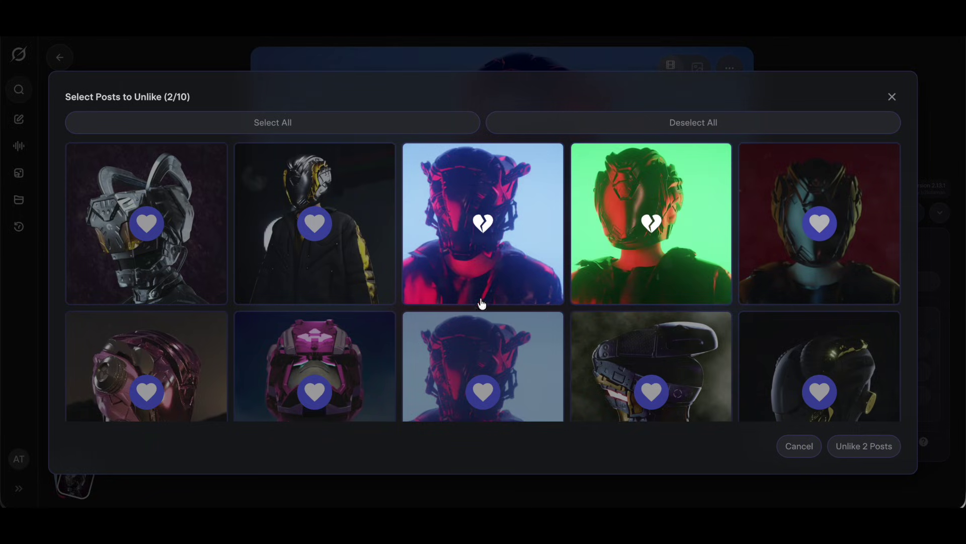
pyautogui.click(864, 446)
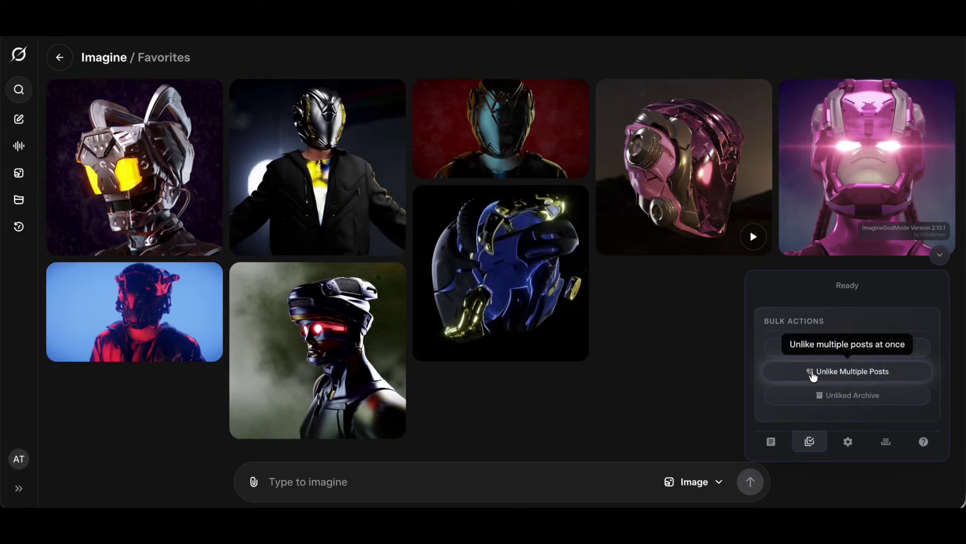
# Re-like both helmet posts from the Unliked Archive.
pyautogui.click(813, 373)
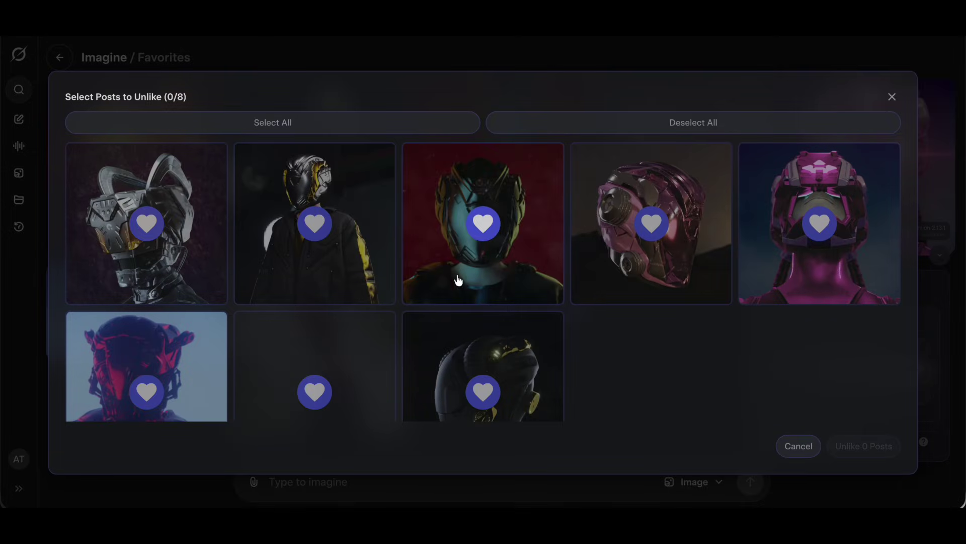
pyautogui.click(892, 97)
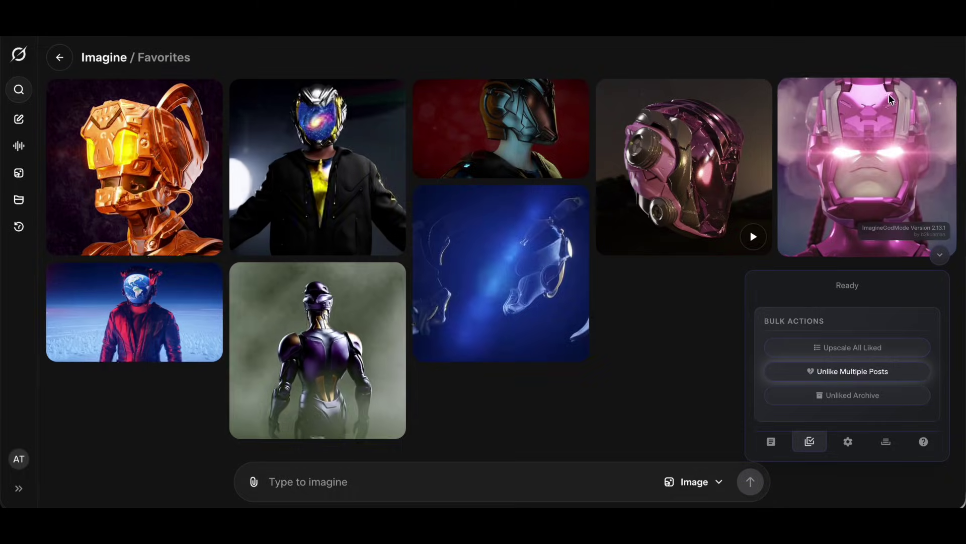
pyautogui.click(847, 396)
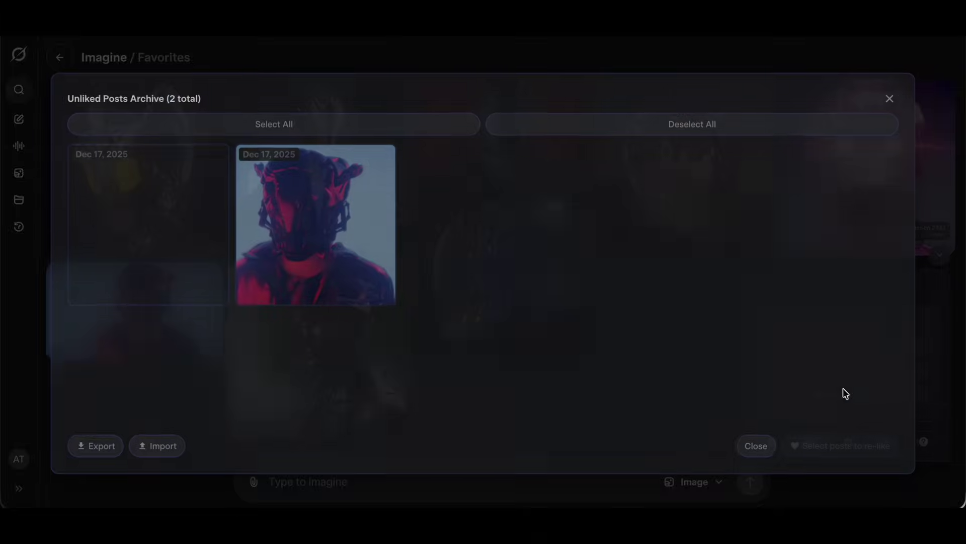
pyautogui.click(315, 259)
pyautogui.click(106, 224)
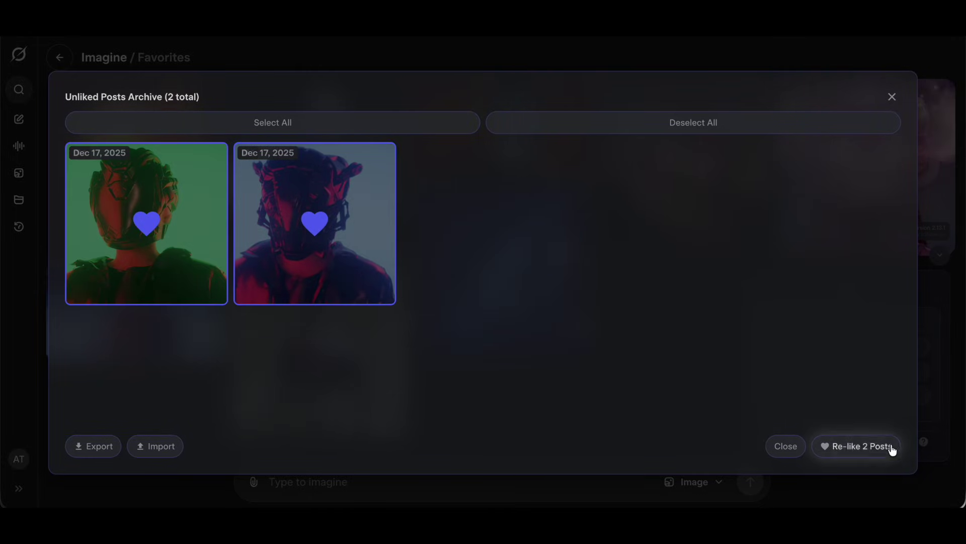
pyautogui.click(859, 446)
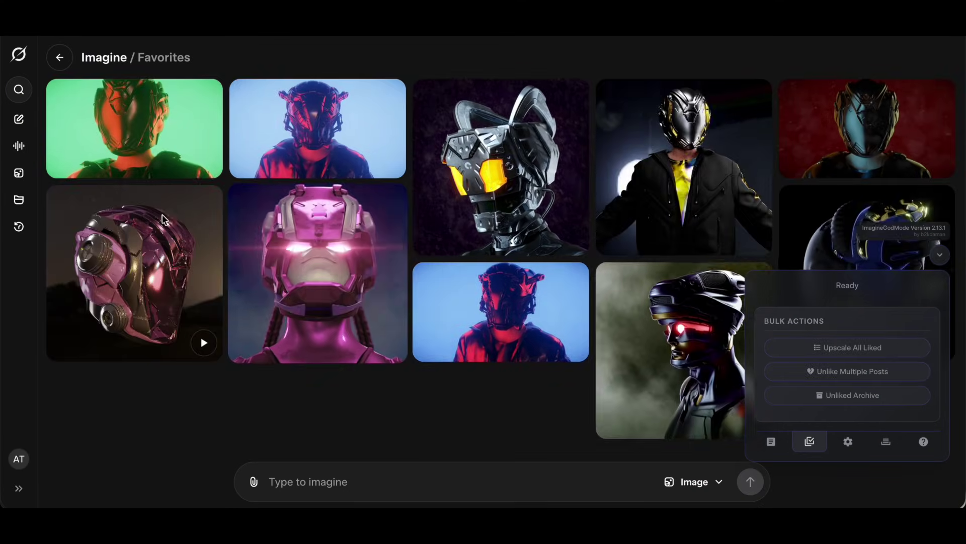
# In the settings' pack manager, edit Default's empty prompt to 'anything' and save it.
pyautogui.click(848, 444)
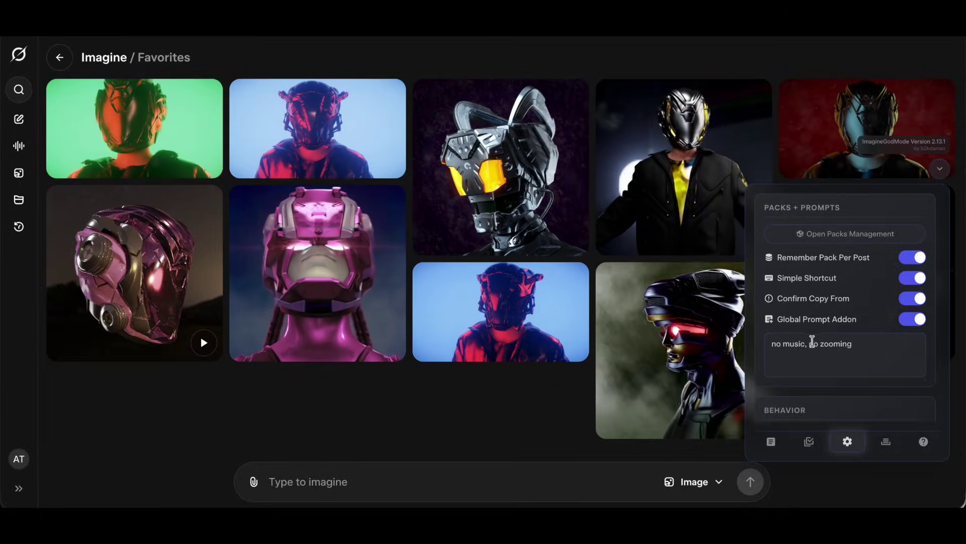
pyautogui.click(851, 234)
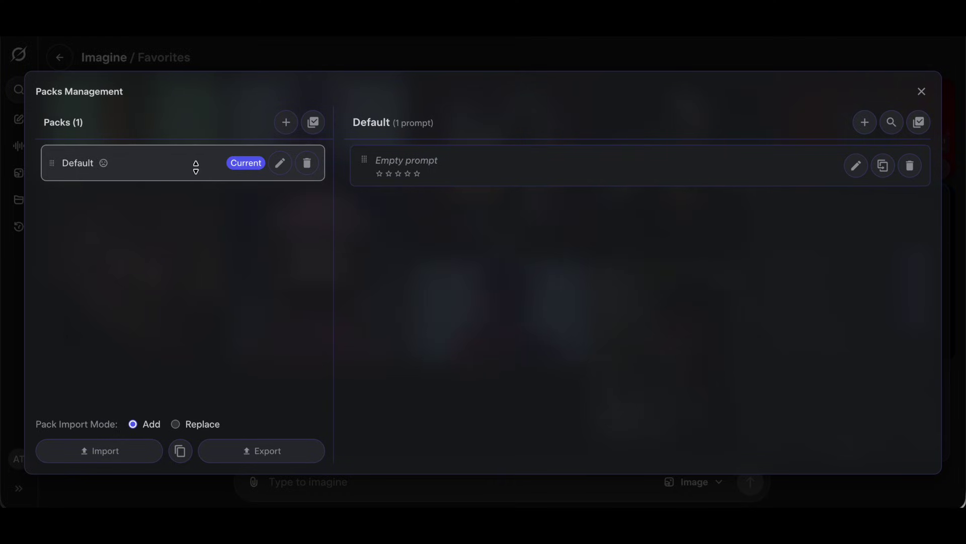
pyautogui.doubleClick(426, 172)
pyautogui.write('anythi')
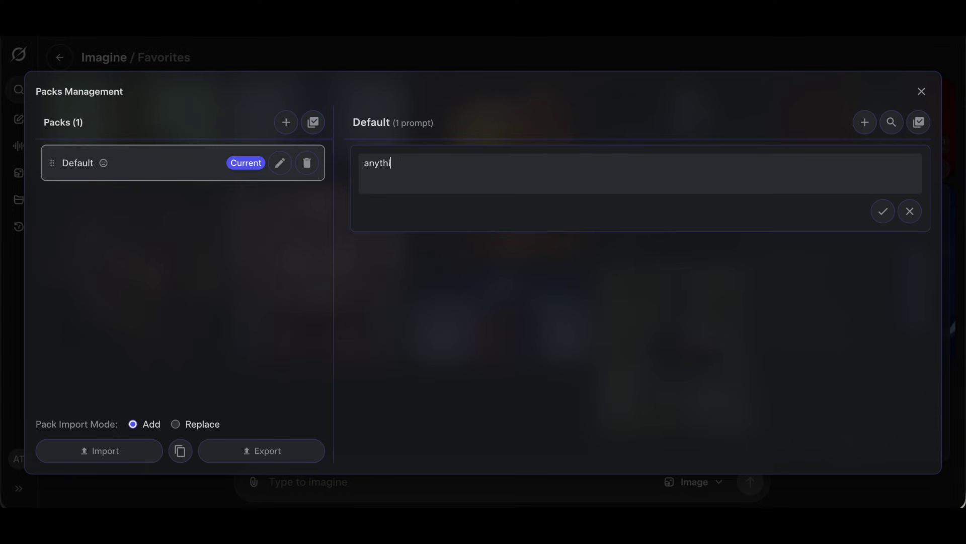
pyautogui.write('ng')
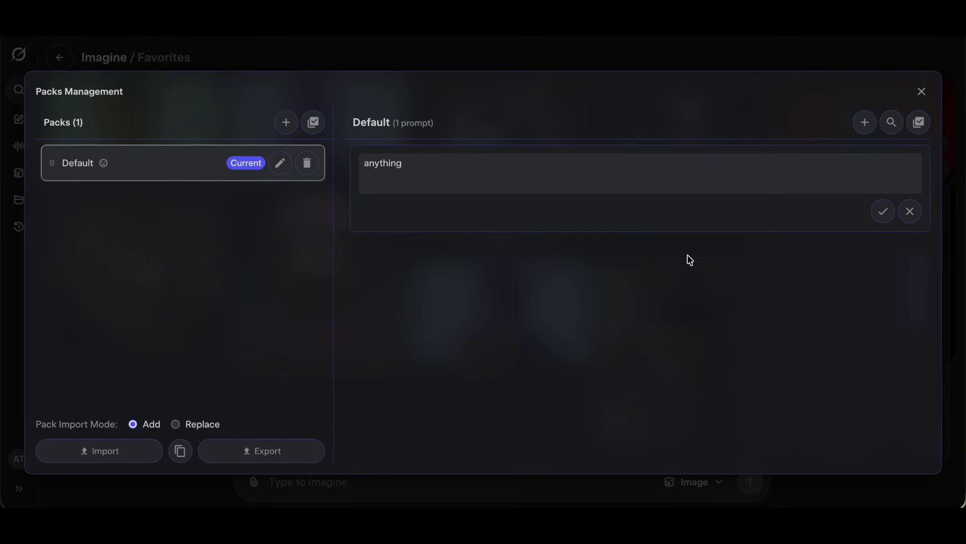
pyautogui.click(883, 213)
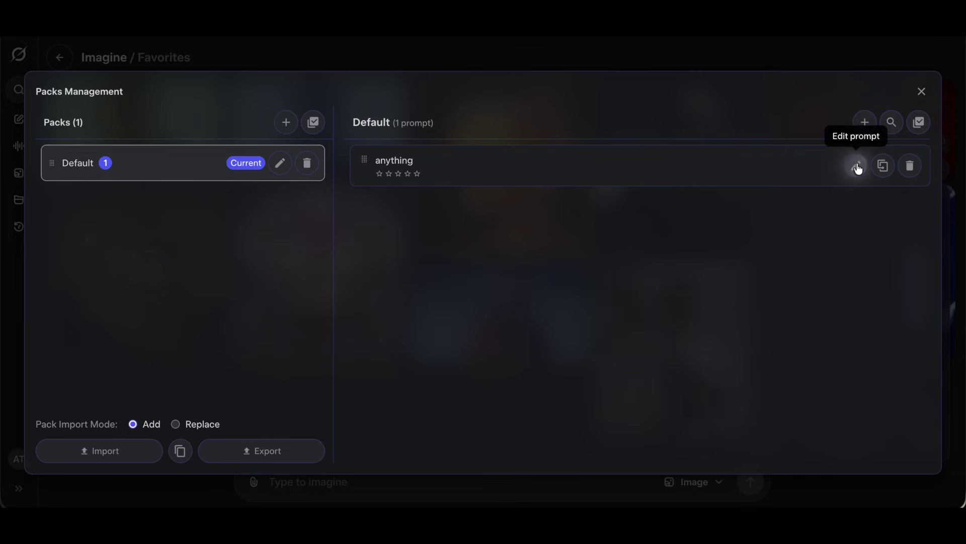
# Duplicate the 'anything' prompt twice, then delete both extra copies.
pyautogui.click(884, 166)
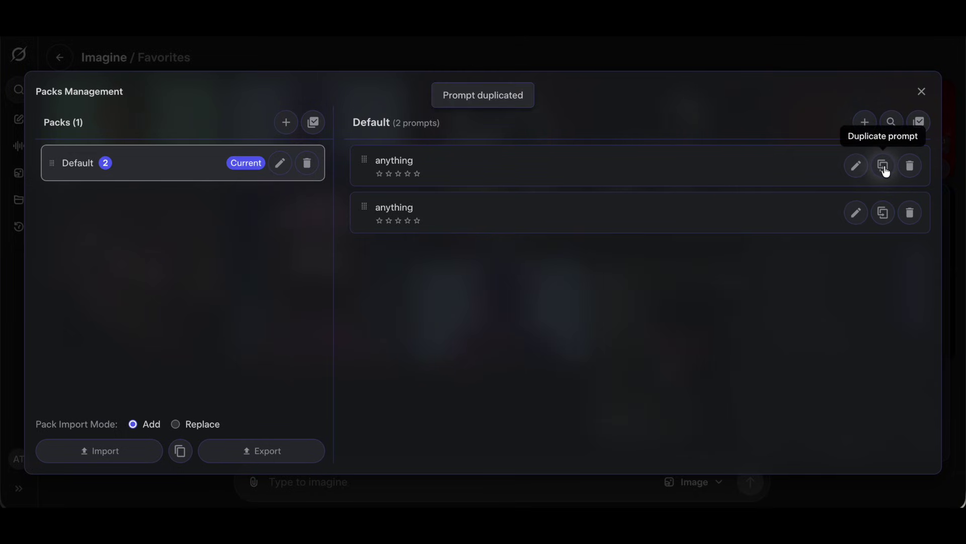
pyautogui.click(884, 212)
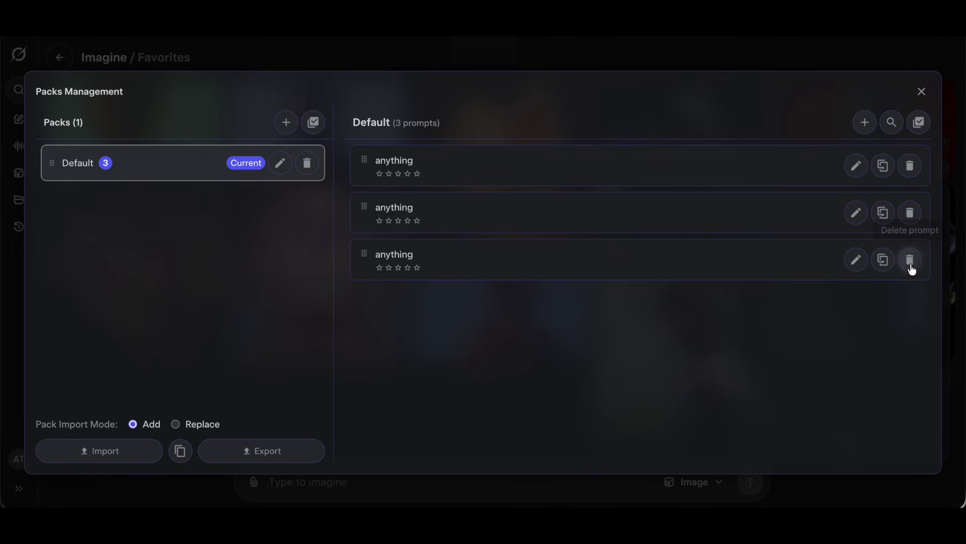
pyautogui.click(910, 260)
pyautogui.click(909, 213)
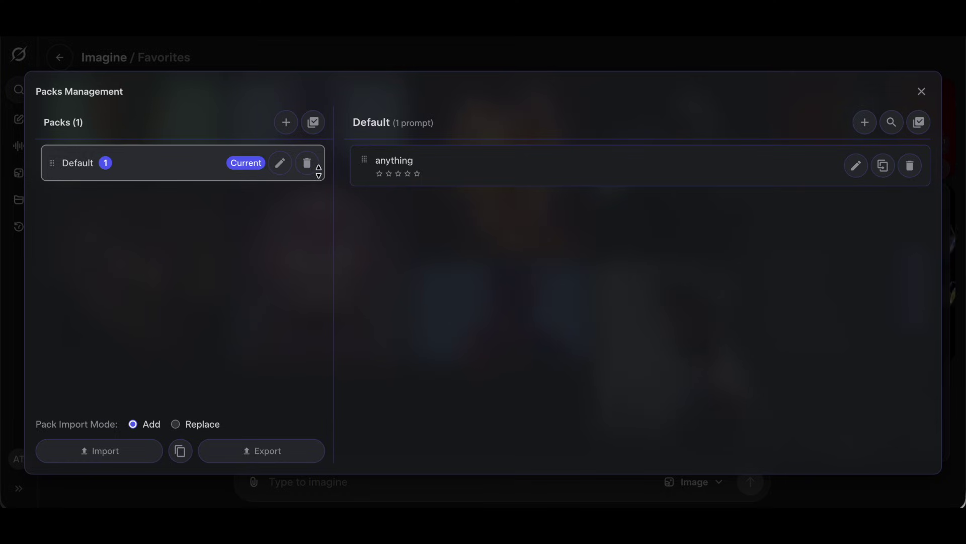
# Cancel deleting the Default pack and duplicate its 'anything' prompt.
pyautogui.click(307, 163)
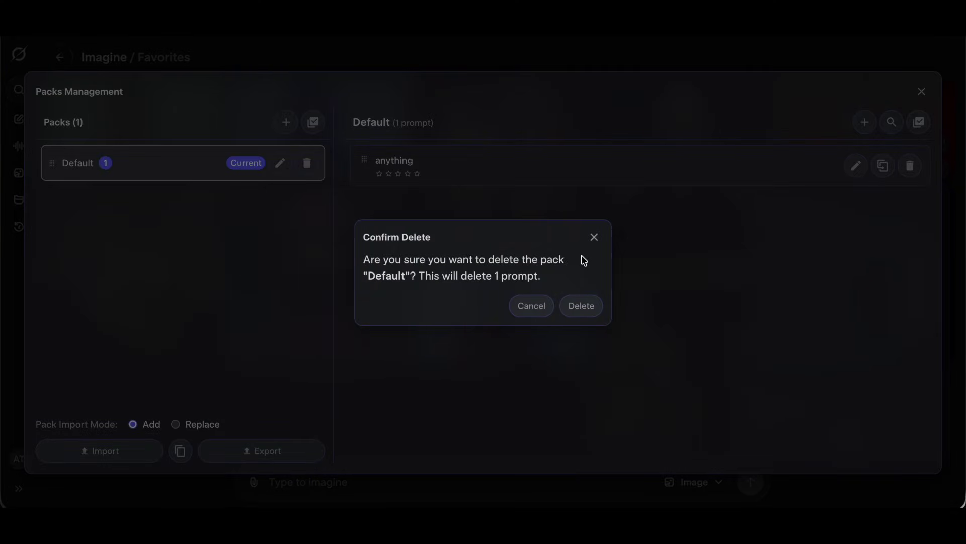
pyautogui.click(595, 238)
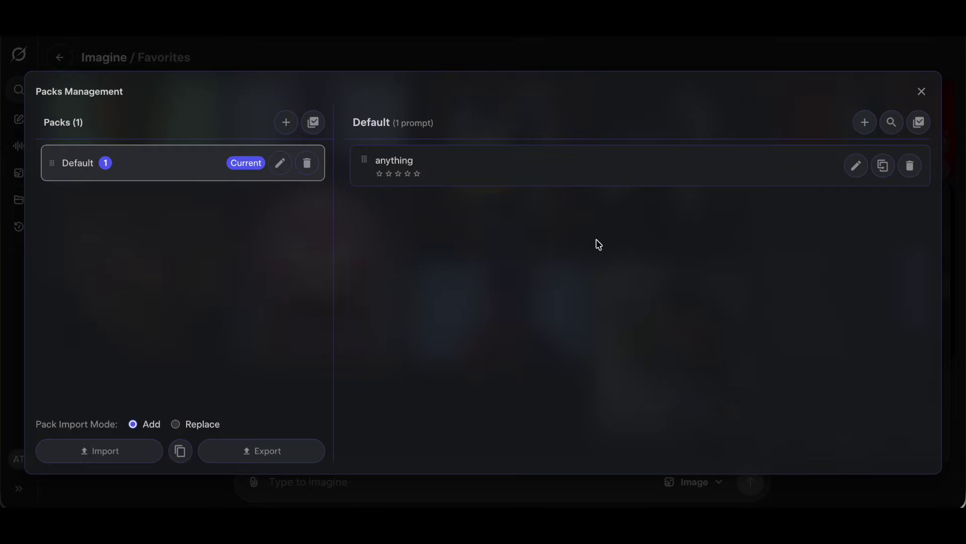
pyautogui.click(883, 165)
# Tick both 'anything' prompts in select mode, then leave select mode.
pyautogui.click(919, 122)
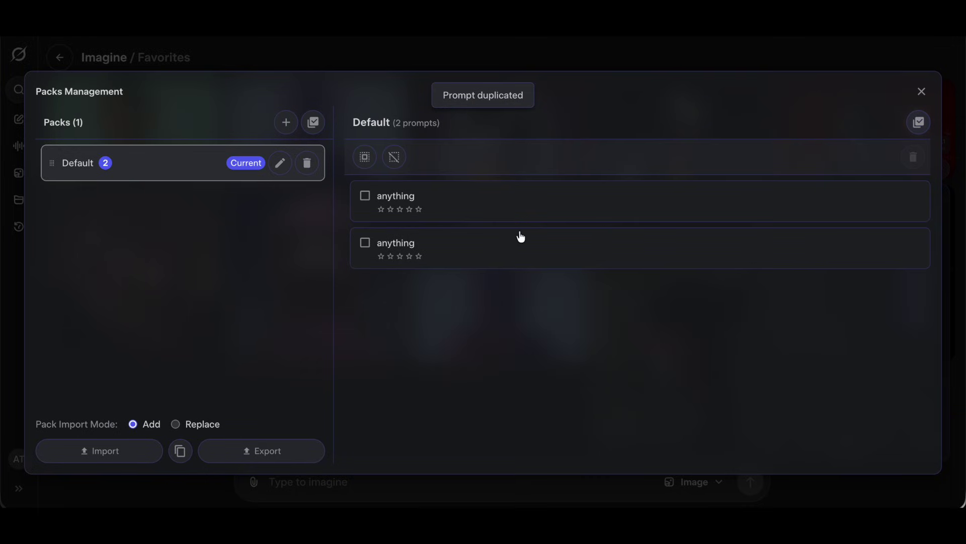
pyautogui.click(366, 197)
pyautogui.click(367, 243)
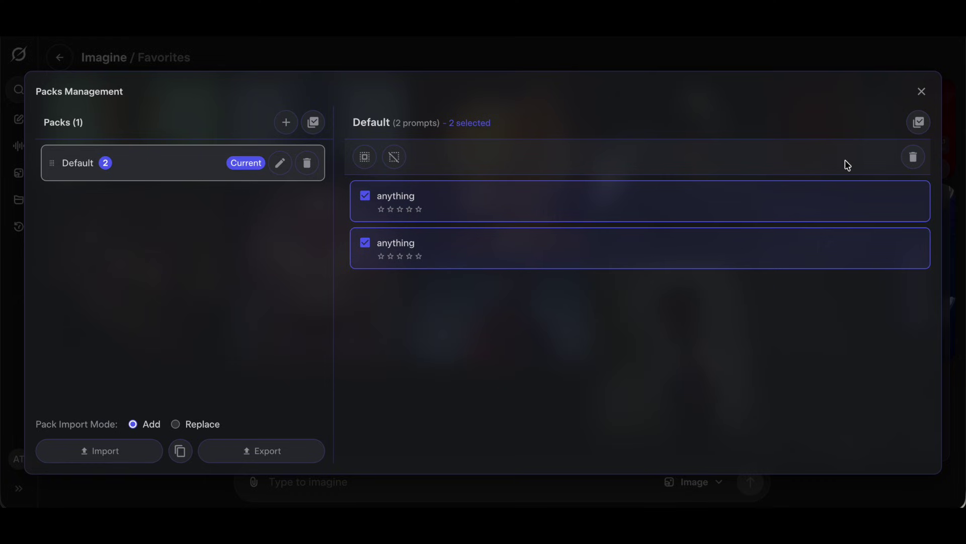
pyautogui.click(919, 121)
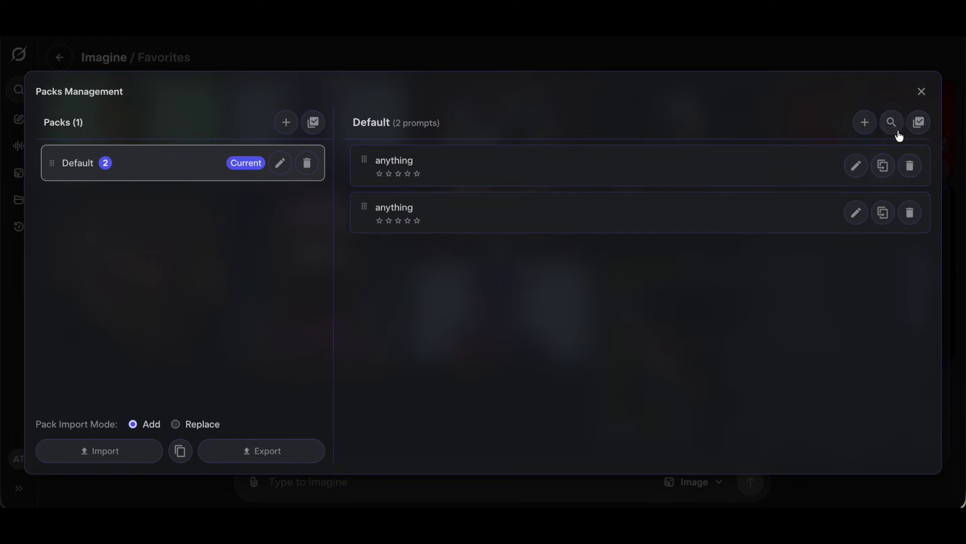
pyautogui.click(286, 125)
pyautogui.write('Another')
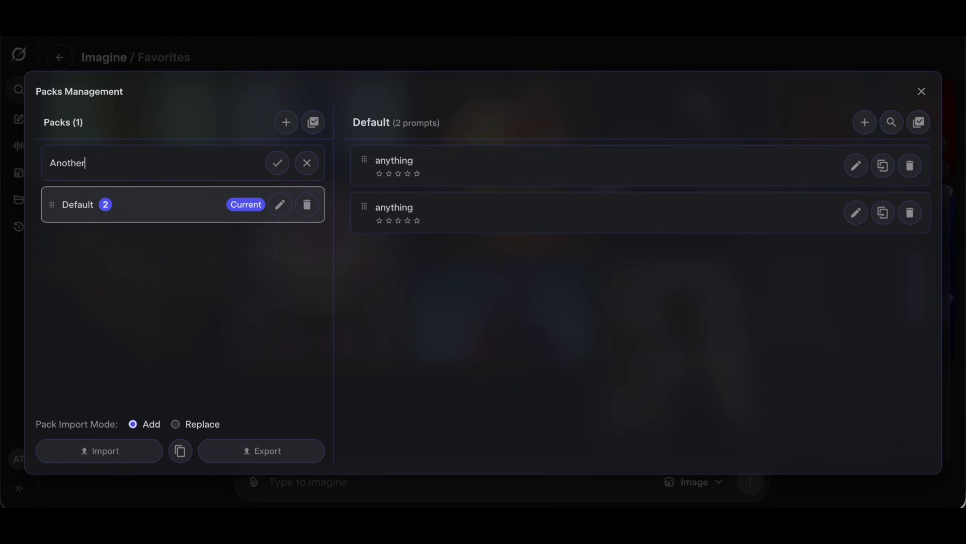
# Name the new pack 'Another' and move one 'anything' prompt from Default into it.
pyautogui.press('Return')
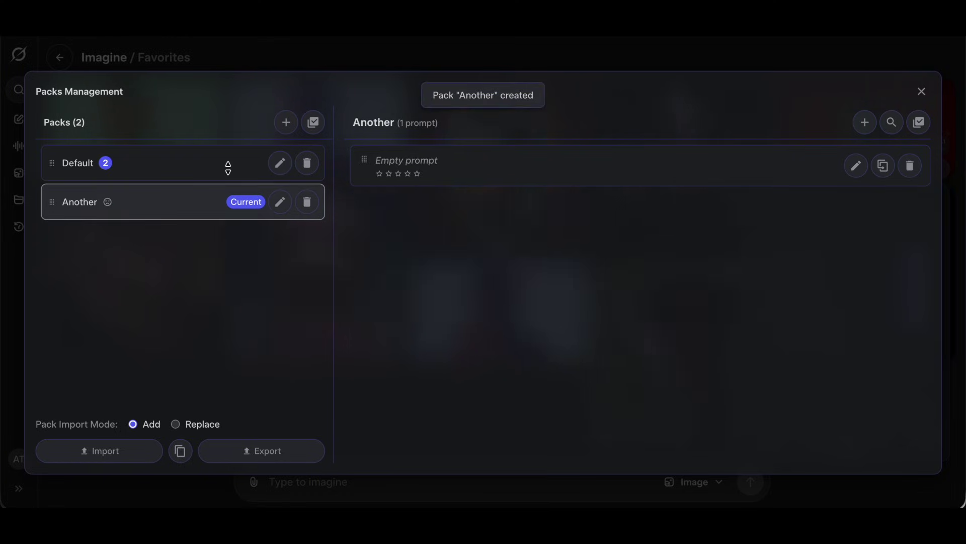
pyautogui.click(200, 162)
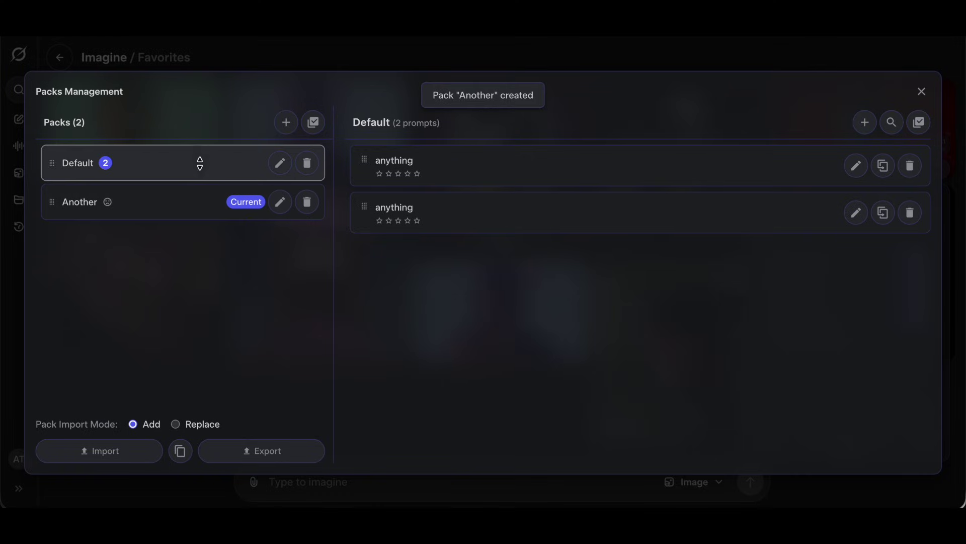
pyautogui.click(920, 124)
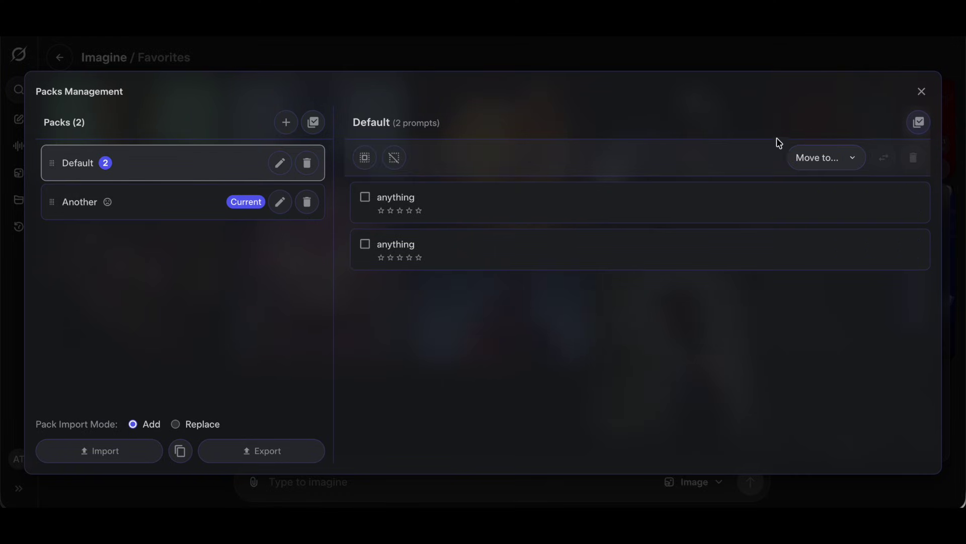
pyautogui.click(827, 163)
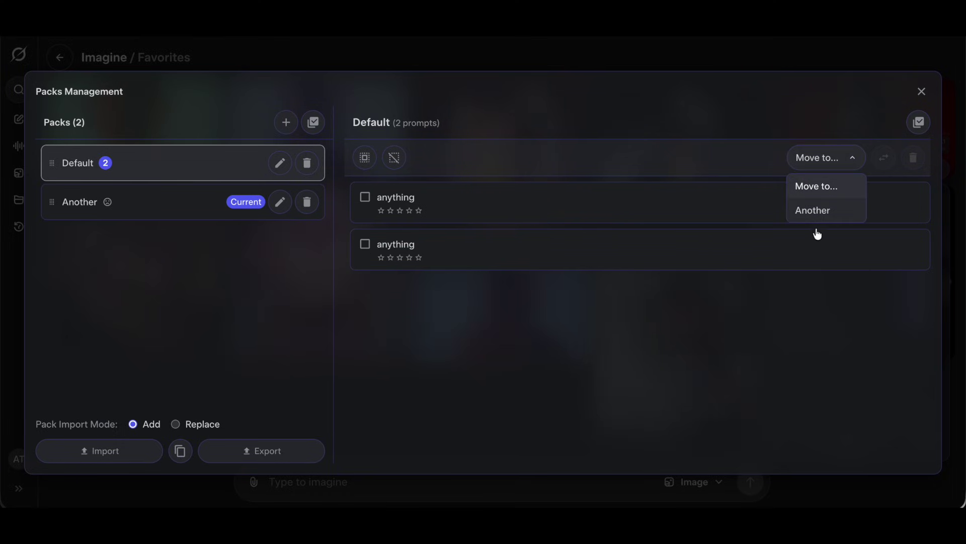
pyautogui.click(712, 158)
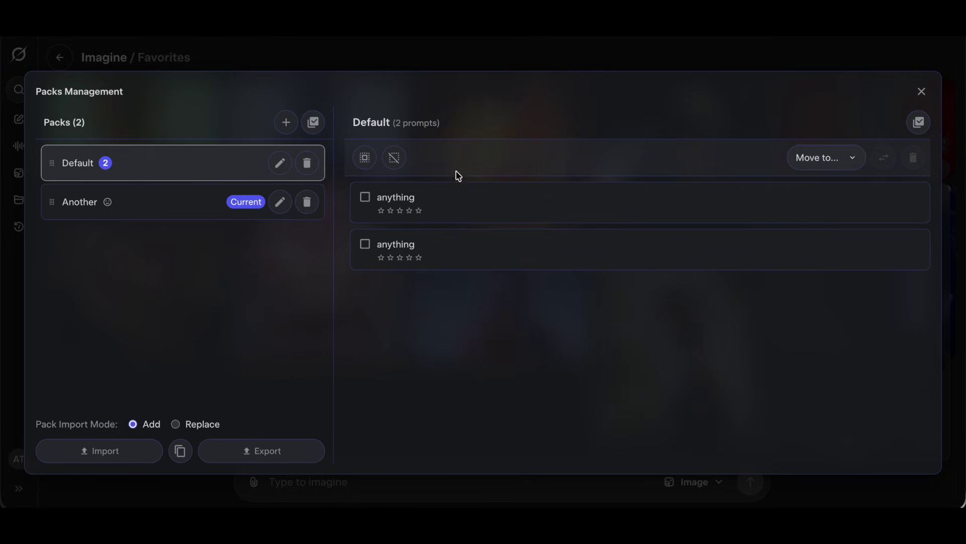
pyautogui.click(826, 158)
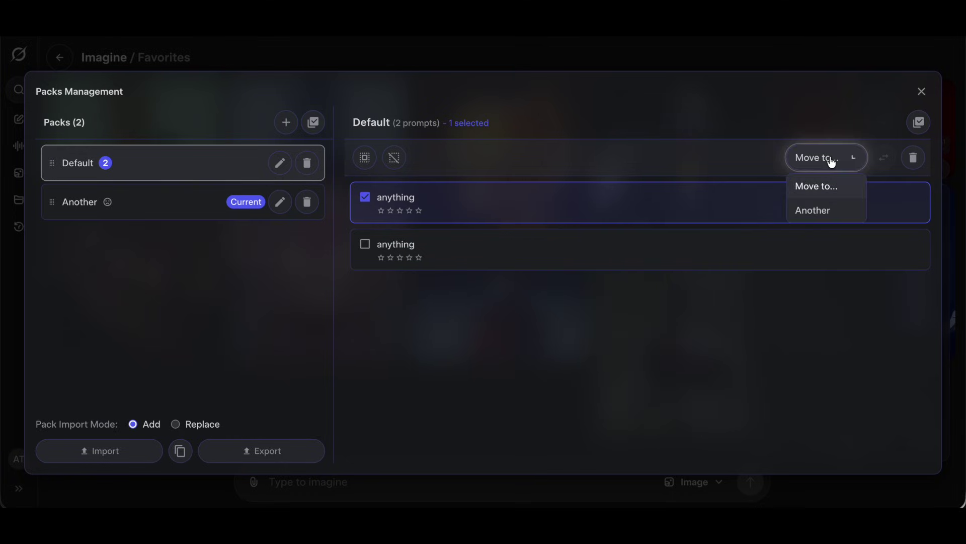
pyautogui.click(820, 211)
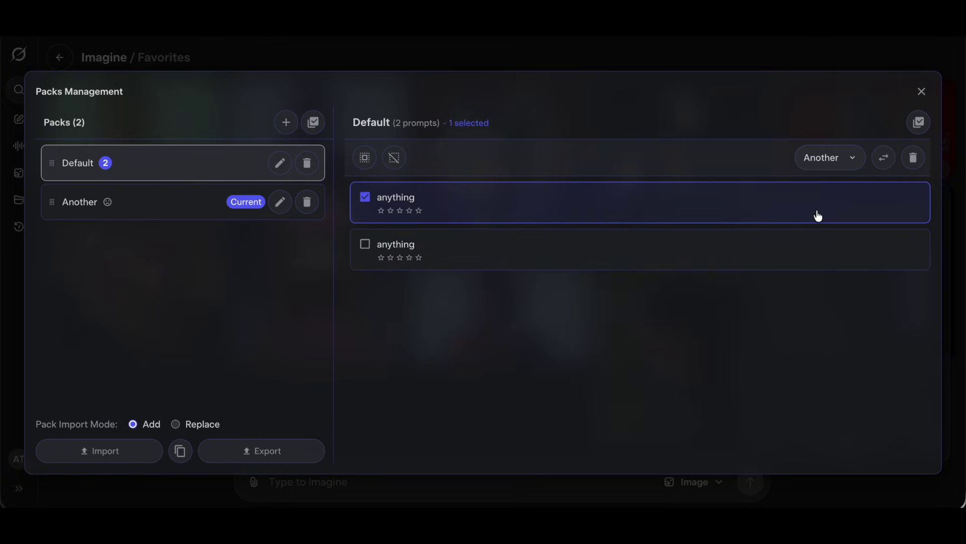
pyautogui.click(885, 157)
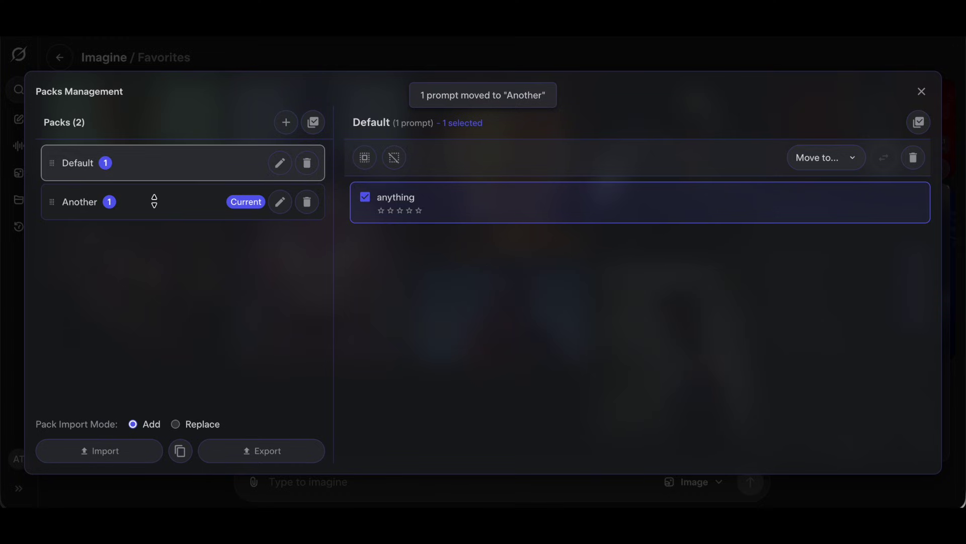
# Delete Another's Empty prompt, leave select mode, and check both packs' contents.
pyautogui.click(154, 201)
pyautogui.click(190, 159)
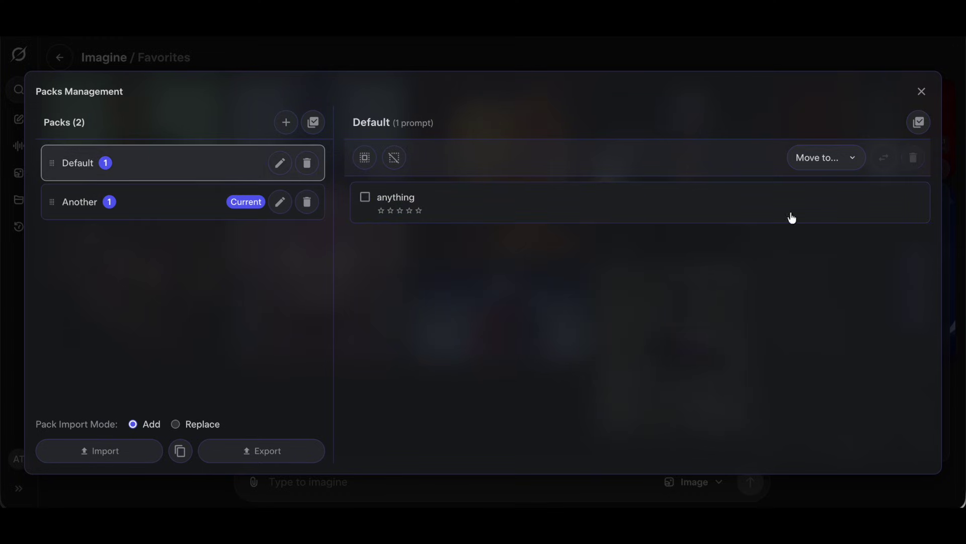
pyautogui.click(170, 209)
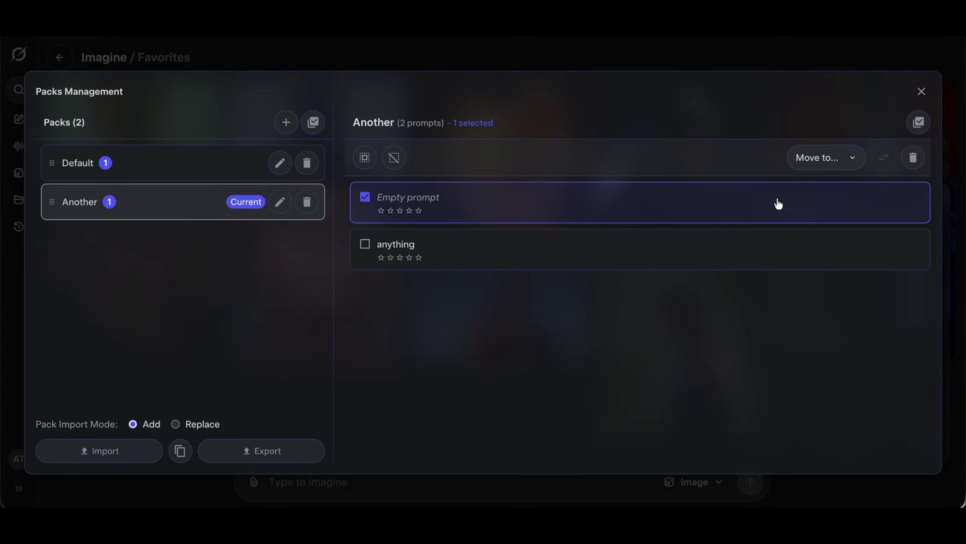
pyautogui.click(913, 157)
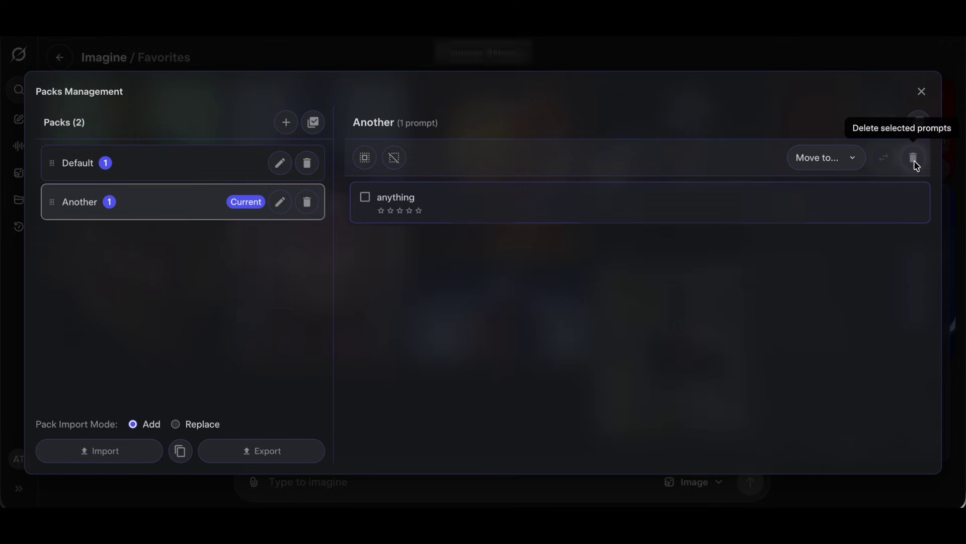
pyautogui.click(186, 162)
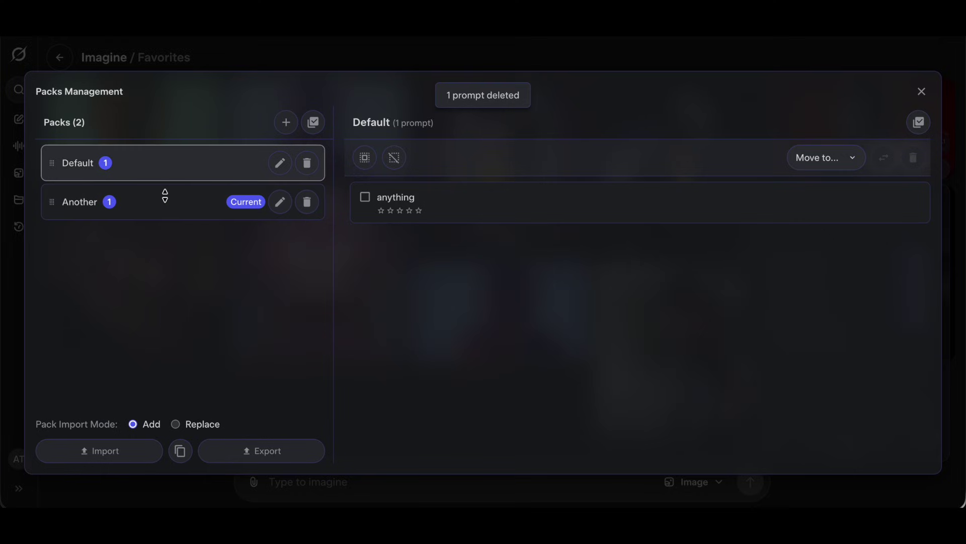
pyautogui.click(188, 197)
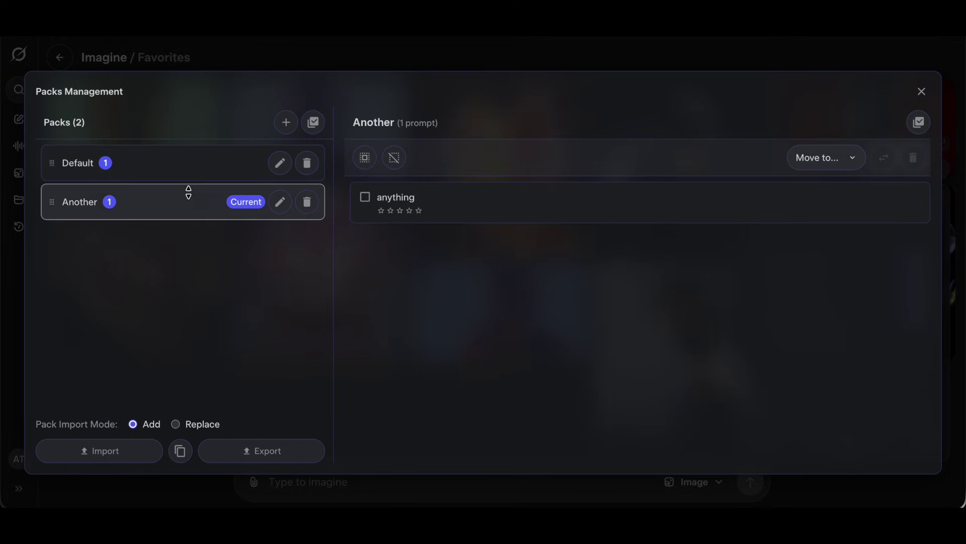
pyautogui.click(920, 122)
pyautogui.click(189, 175)
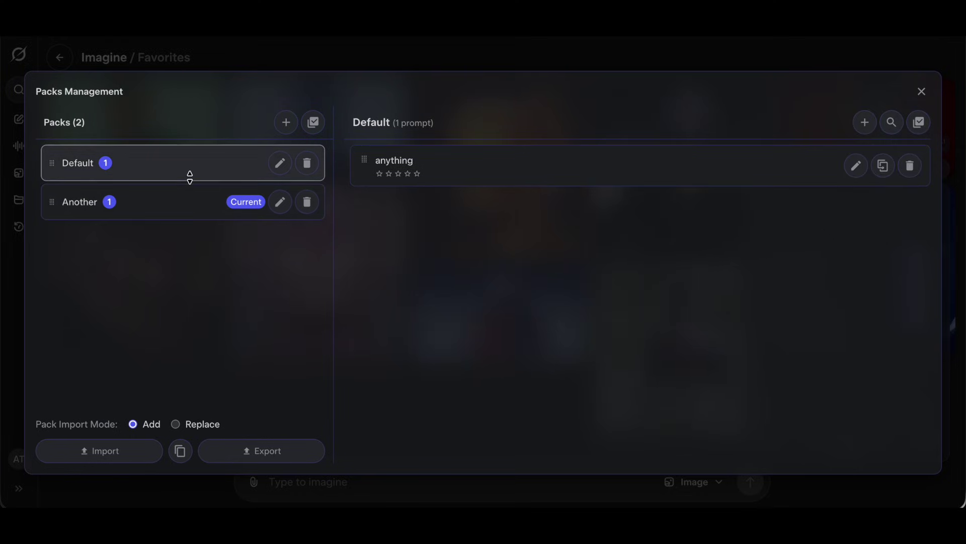
pyautogui.click(187, 192)
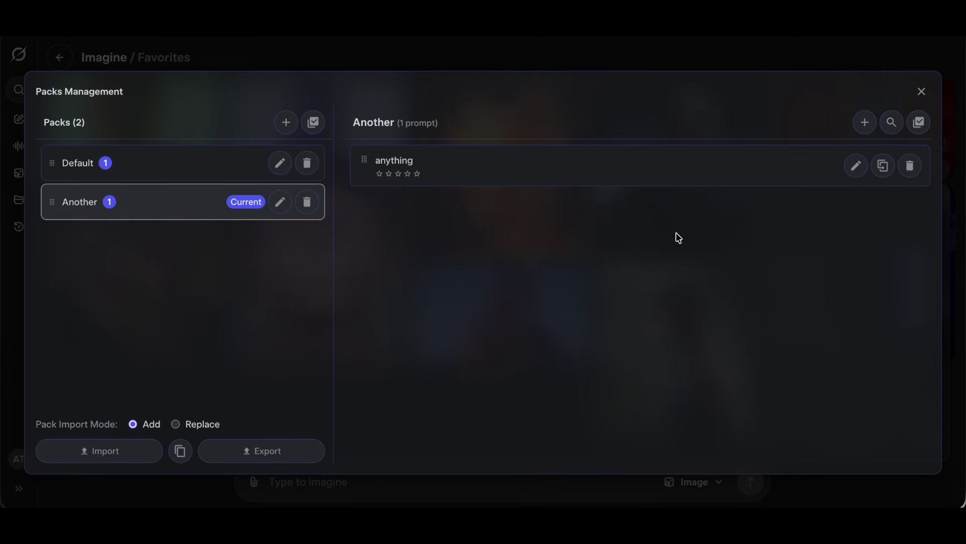
# Clear the prompt search text and close the search field.
pyautogui.click(891, 121)
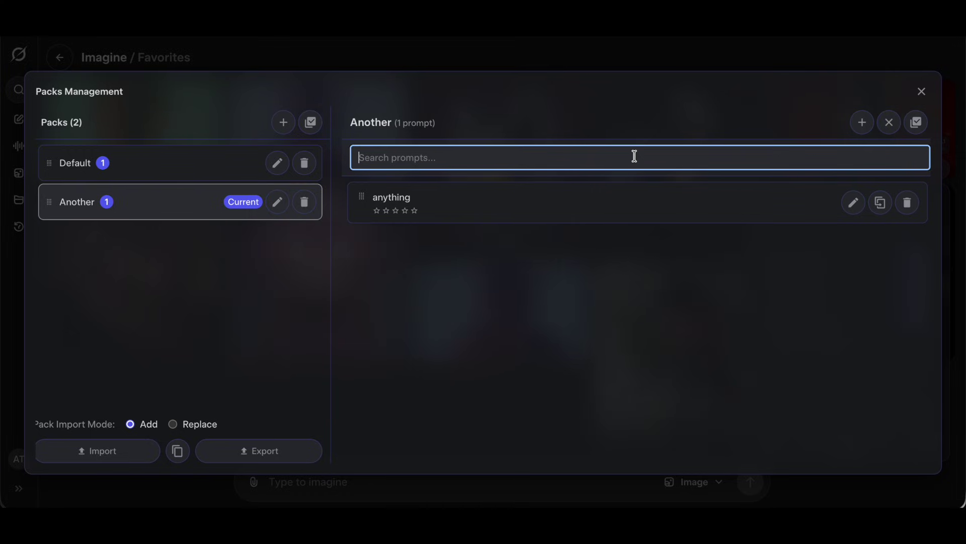
pyautogui.write('ana')
pyautogui.press('BackSpace')
pyautogui.press('BackSpace')
pyautogui.press('BackSpace')
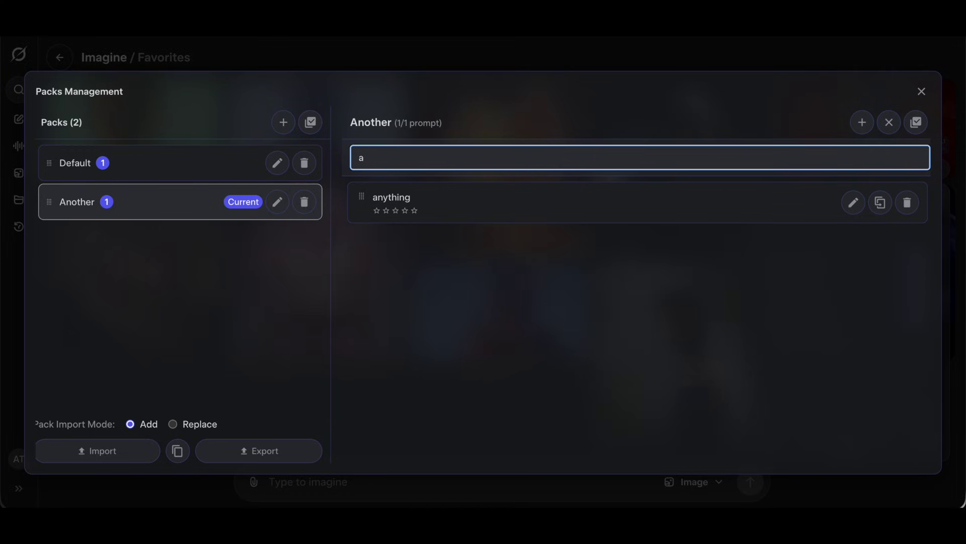
pyautogui.press('BackSpace')
pyautogui.click(889, 122)
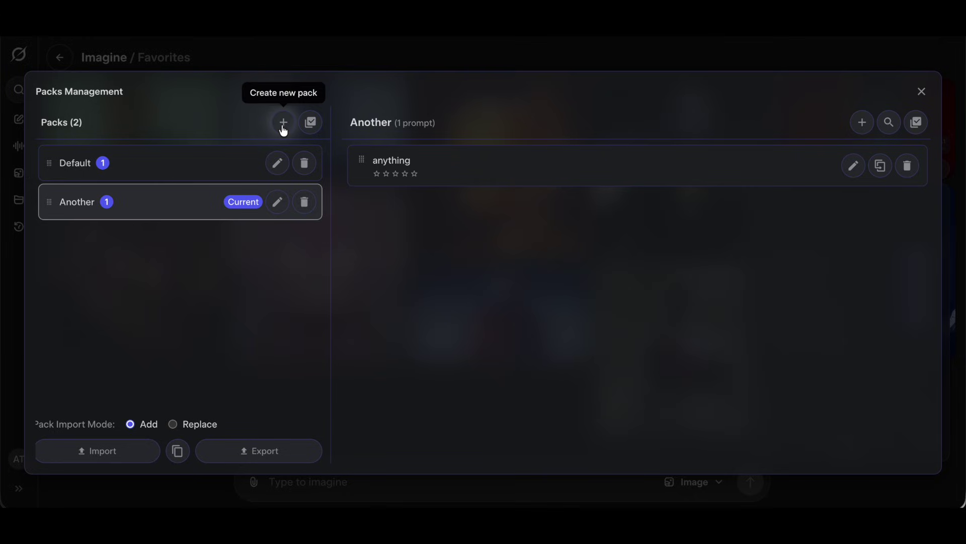
# Select Default and Another, start deleting both, cancel, and exit pack selection.
pyautogui.click(309, 123)
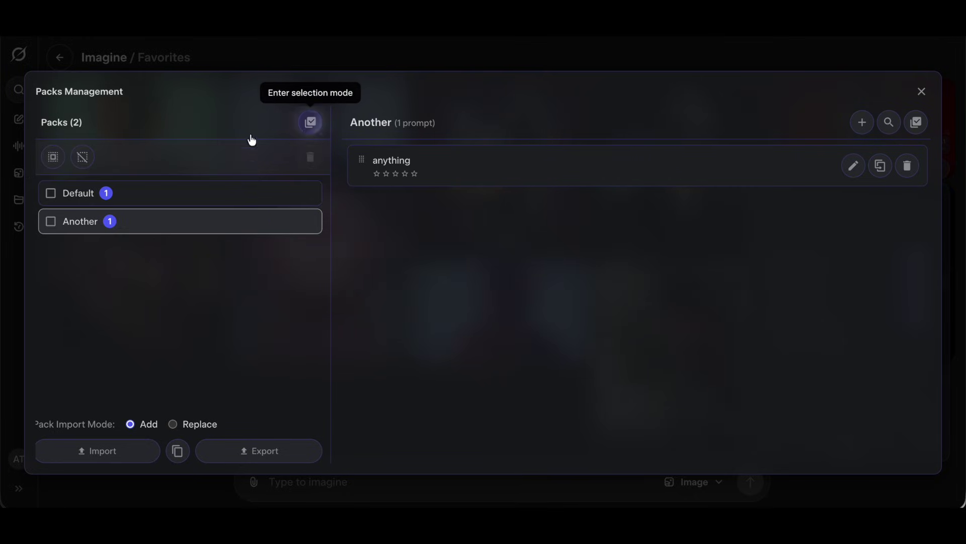
pyautogui.click(50, 194)
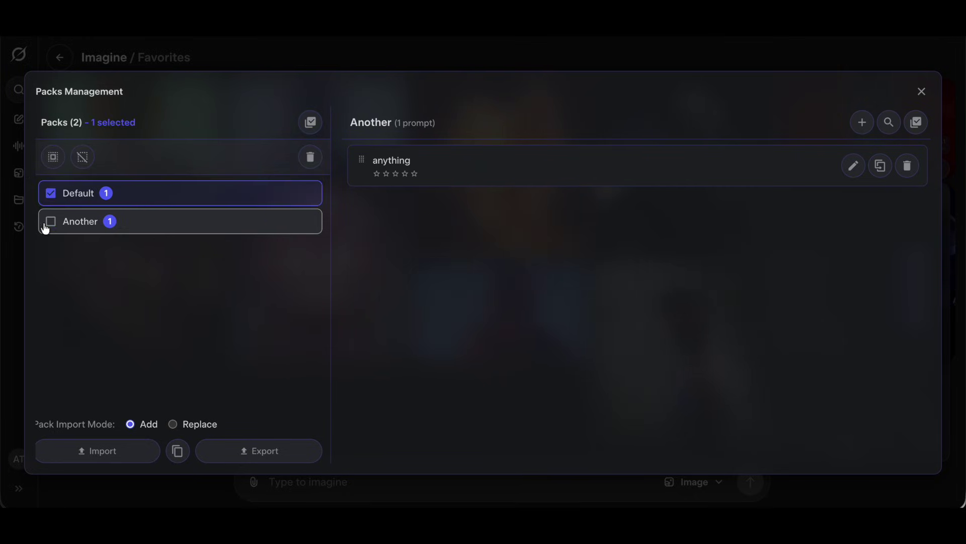
pyautogui.click(51, 221)
pyautogui.click(311, 157)
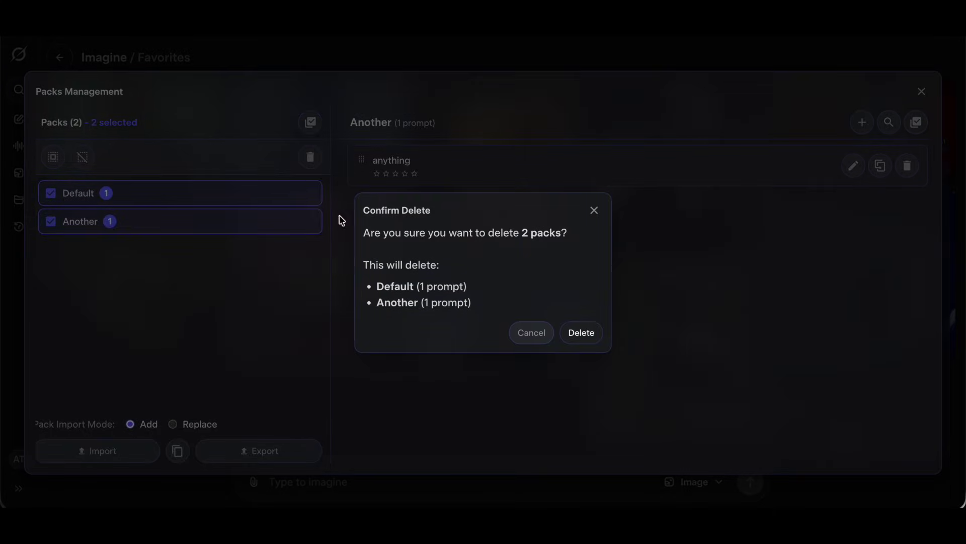
pyautogui.click(530, 333)
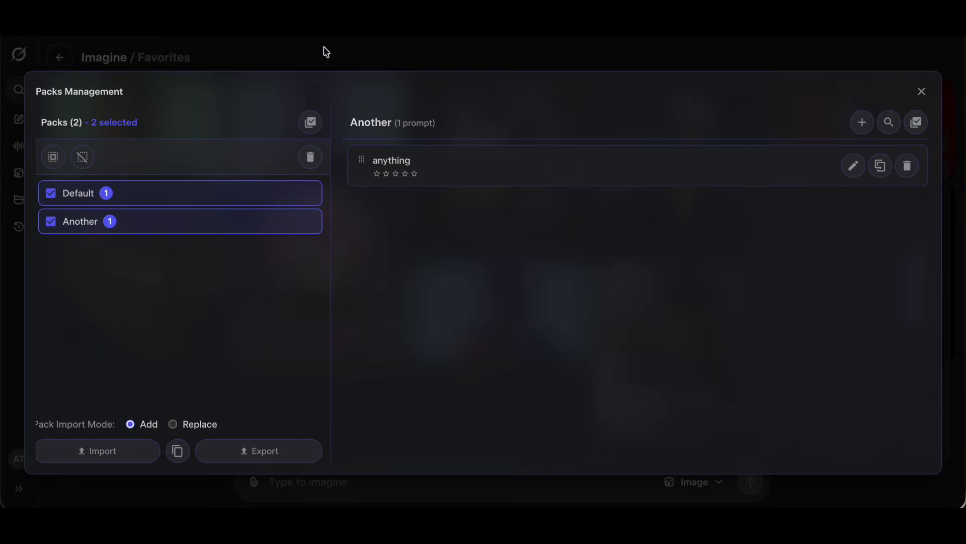
pyautogui.click(311, 122)
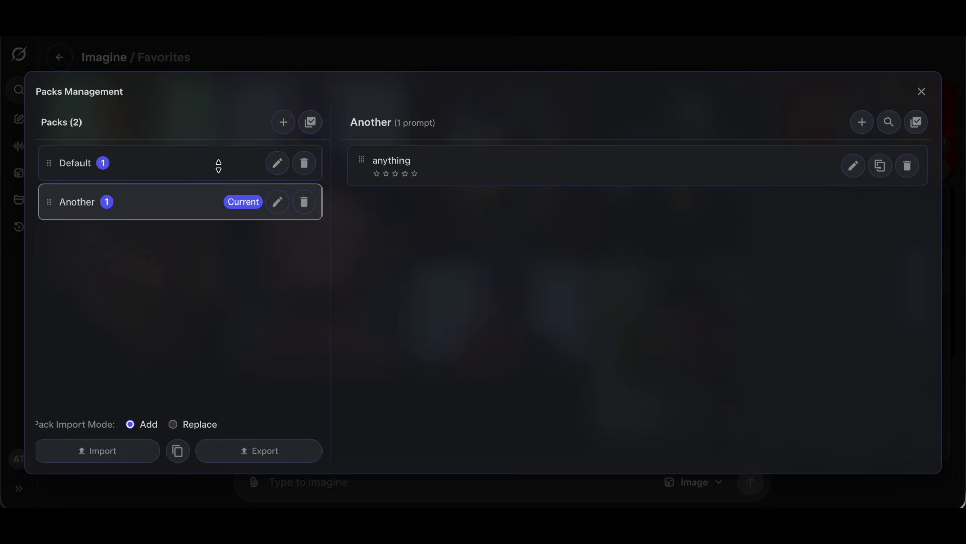
# Drag Default below Another, duplicate the 'anything' prompt, and try reordering the prompt rows.
pyautogui.moveTo(216, 164); pyautogui.dragTo(205, 199)
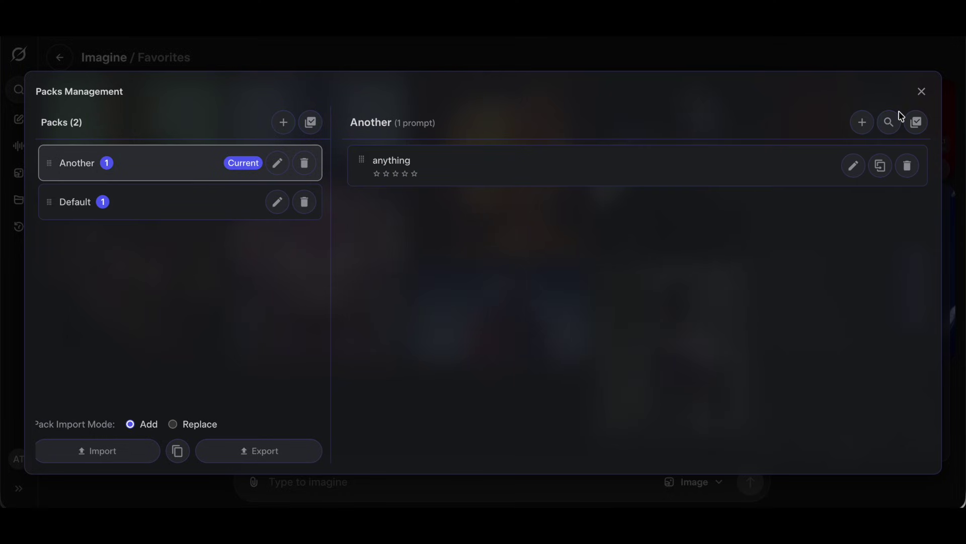
pyautogui.click(879, 165)
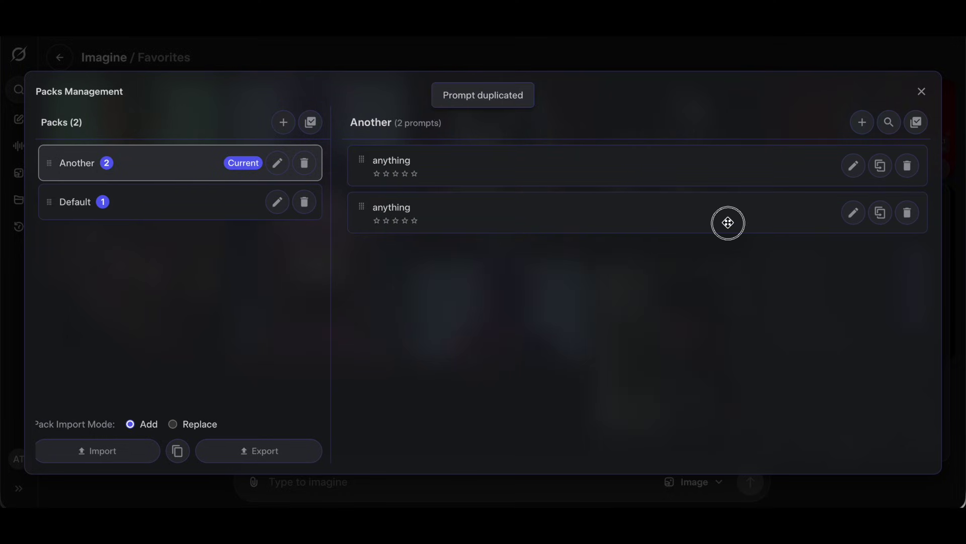
pyautogui.moveTo(728, 222); pyautogui.dragTo(718, 173)
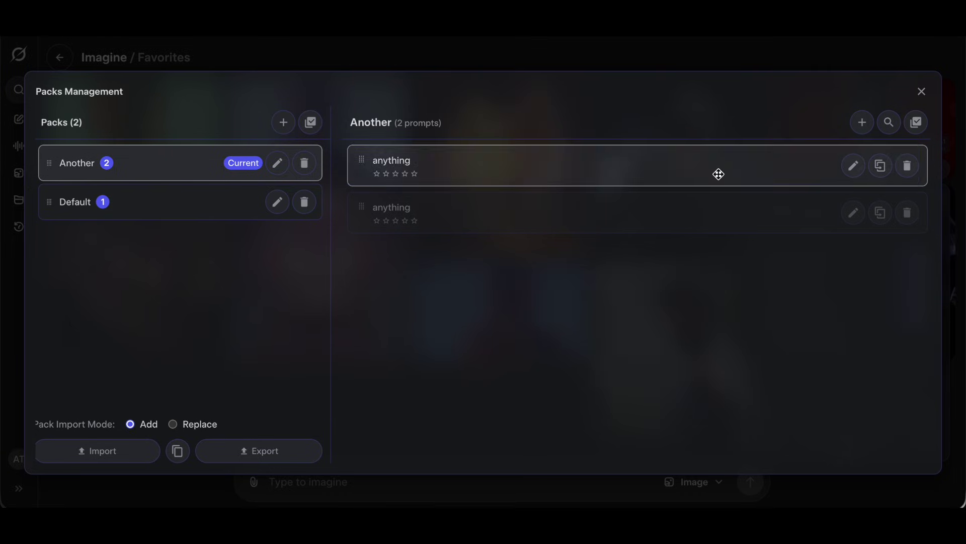
pyautogui.moveTo(724, 208); pyautogui.dragTo(721, 227)
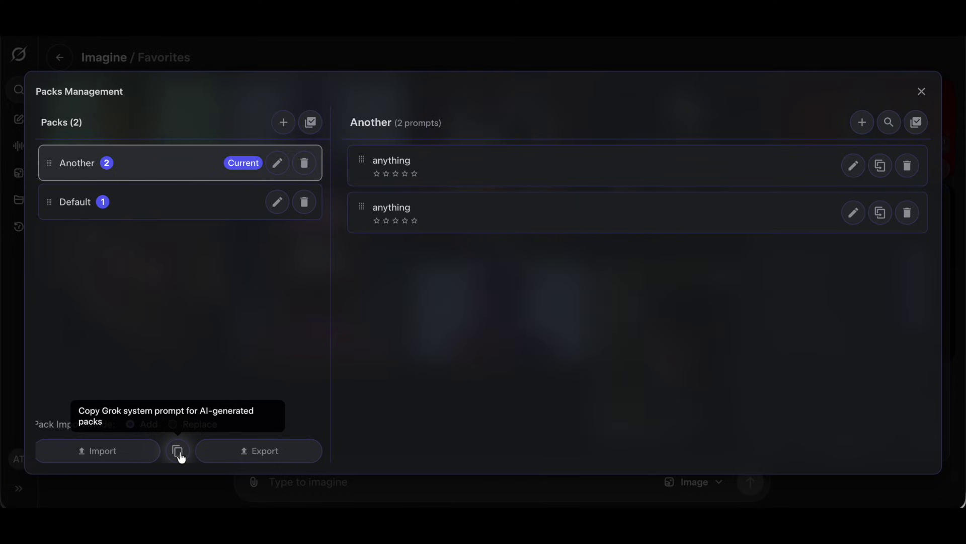
# Cancel the Import Pack dialog, then bring up Select Packs to Export listing Default and Another.
pyautogui.click(128, 451)
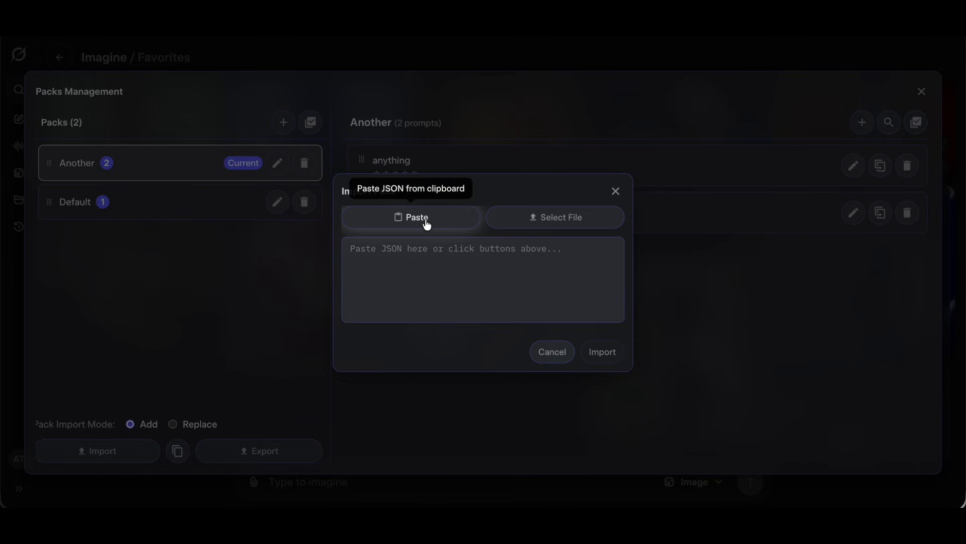
pyautogui.click(545, 355)
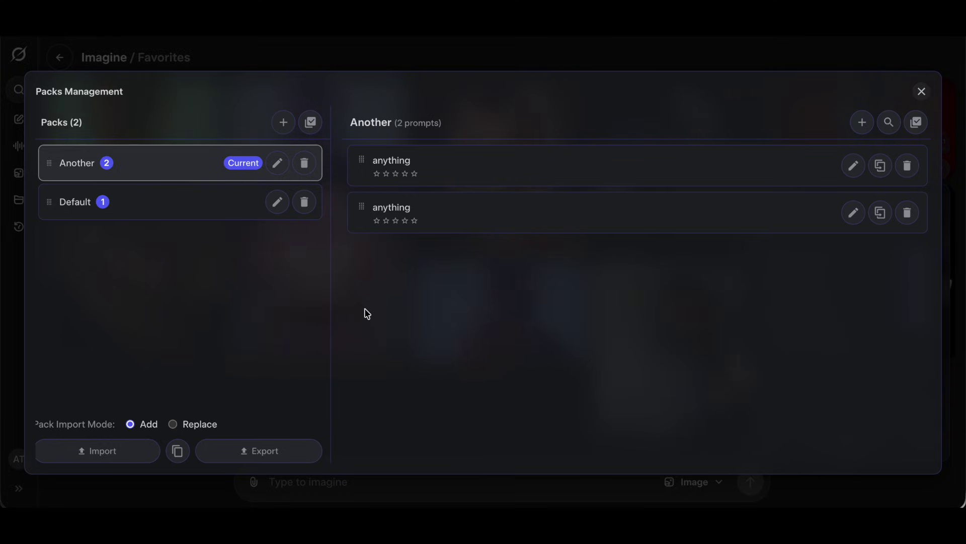
pyautogui.click(260, 451)
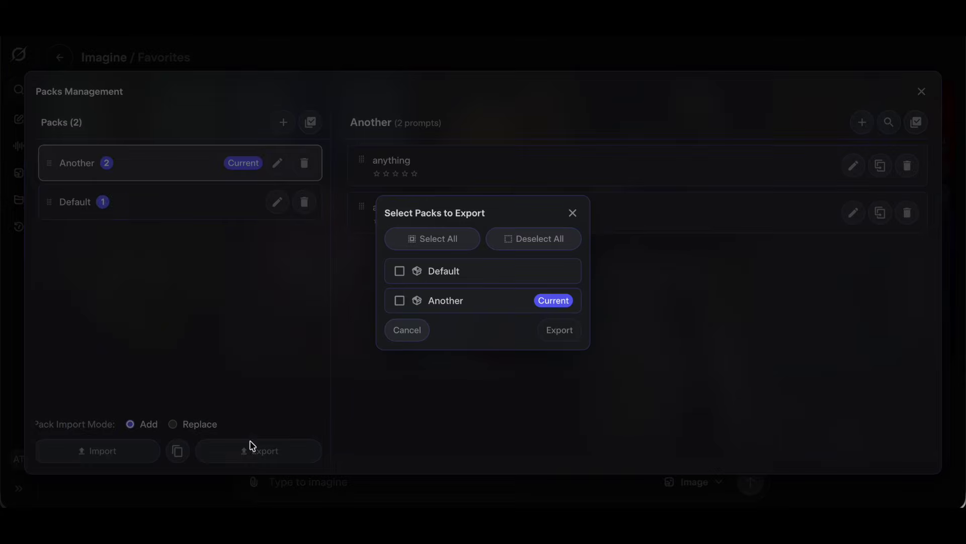
# Select all packs except Default for export, then cancel the export dialog.
pyautogui.click(434, 269)
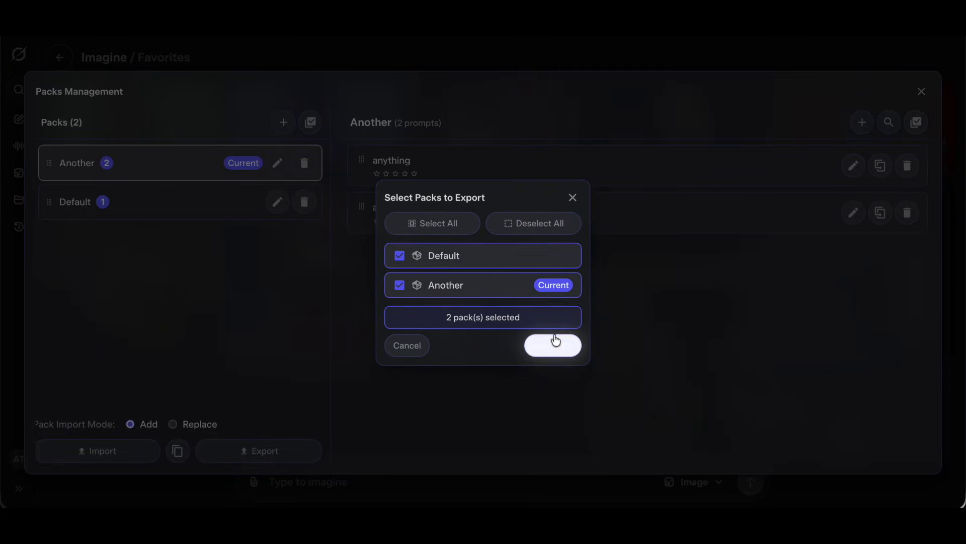
pyautogui.click(476, 257)
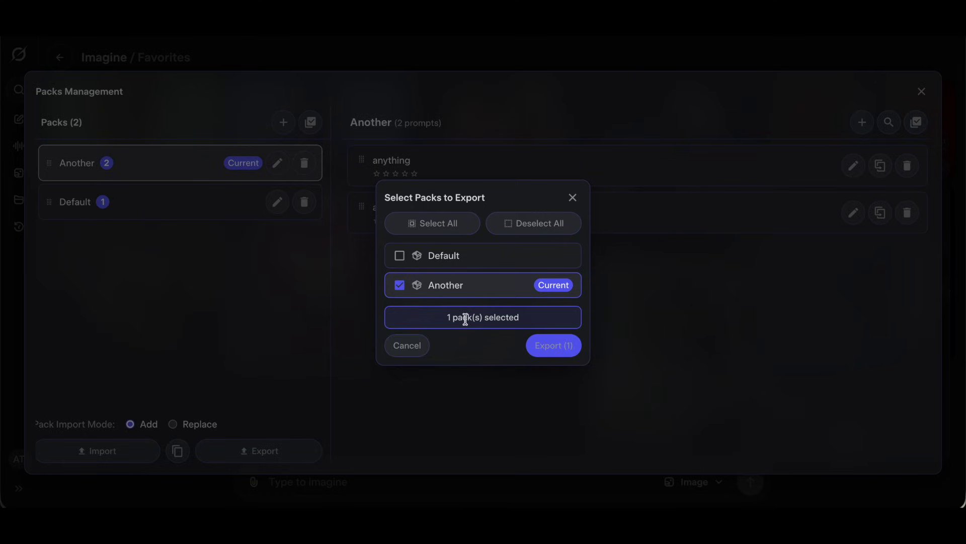
pyautogui.click(408, 345)
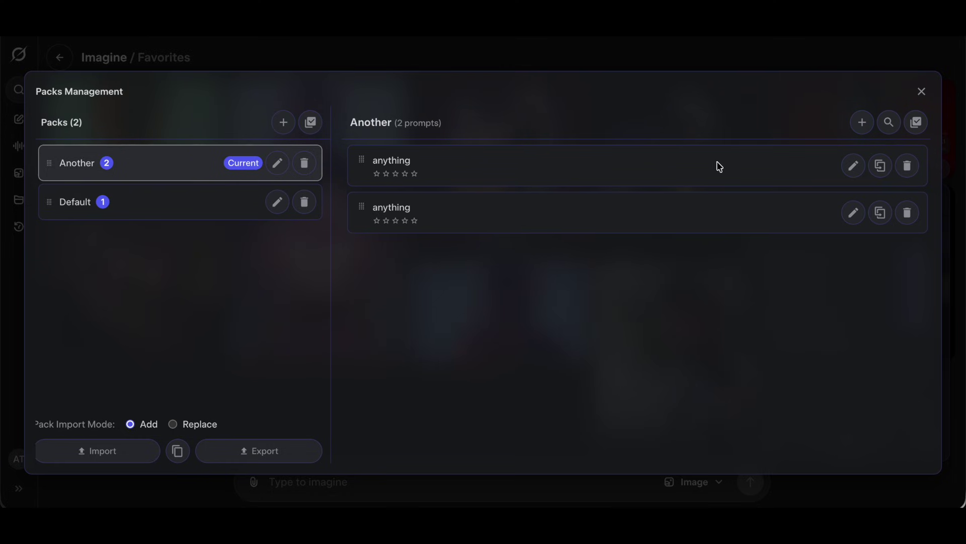
# Close Packs Management, show the Prompt tools, and open the smoky helmet post.
pyautogui.click(922, 94)
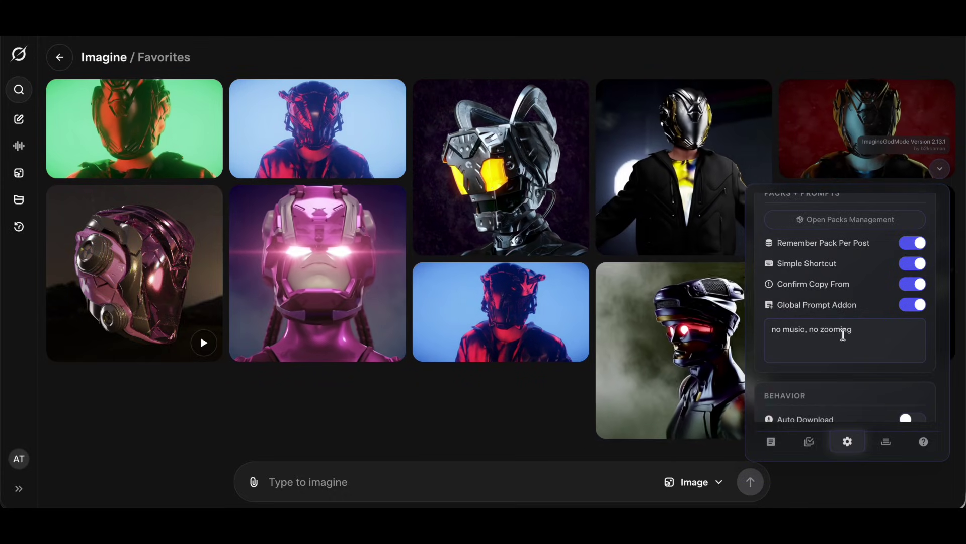
pyautogui.click(771, 442)
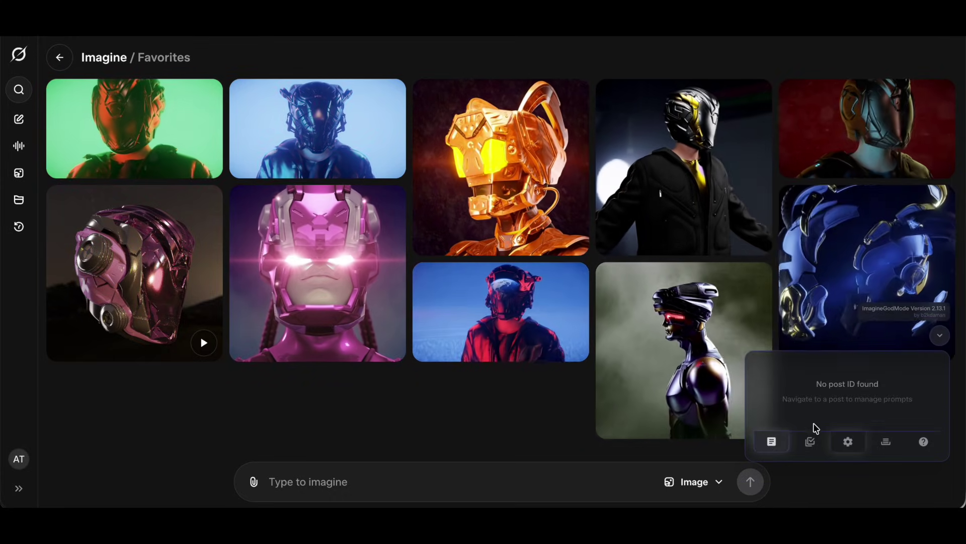
pyautogui.click(709, 316)
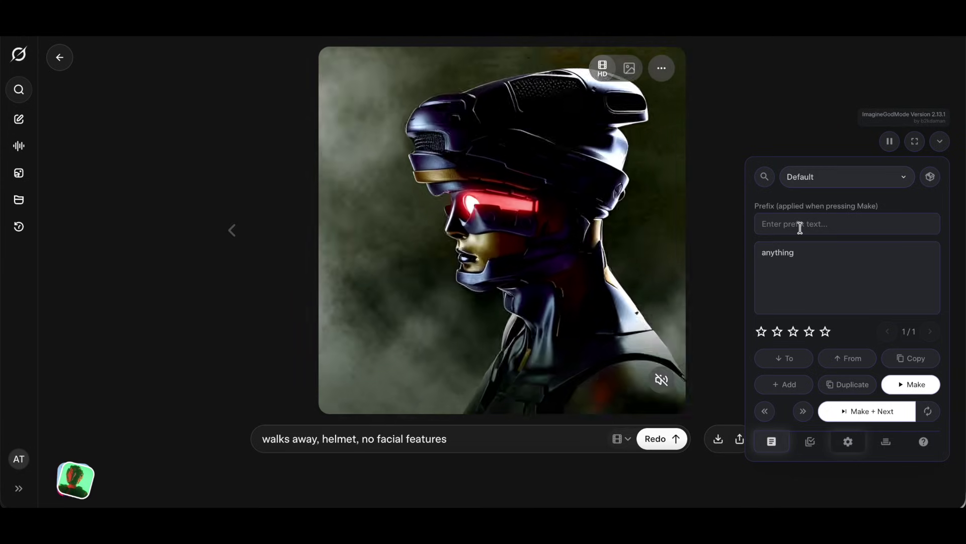
# Start a prompt prefix and step back through earlier videos of this post.
pyautogui.click(800, 224)
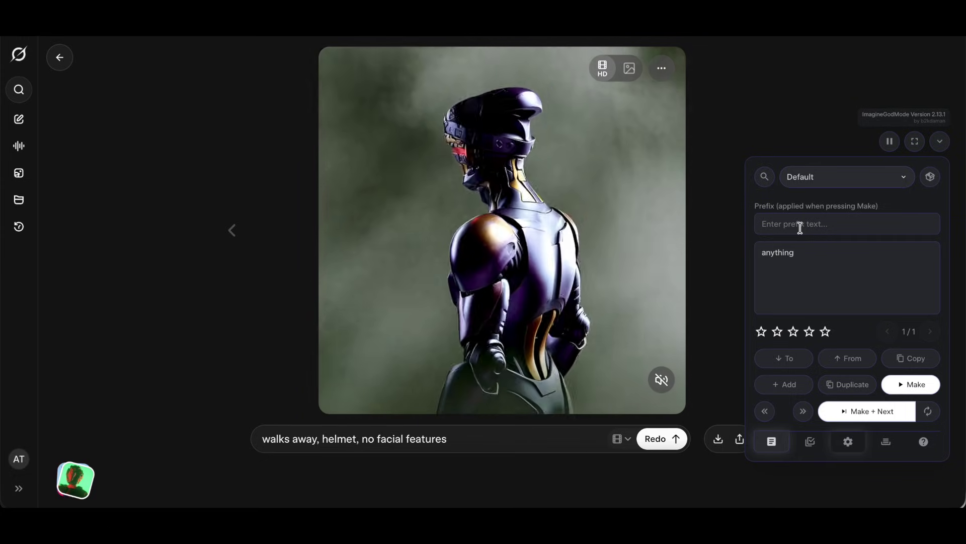
pyautogui.write('this')
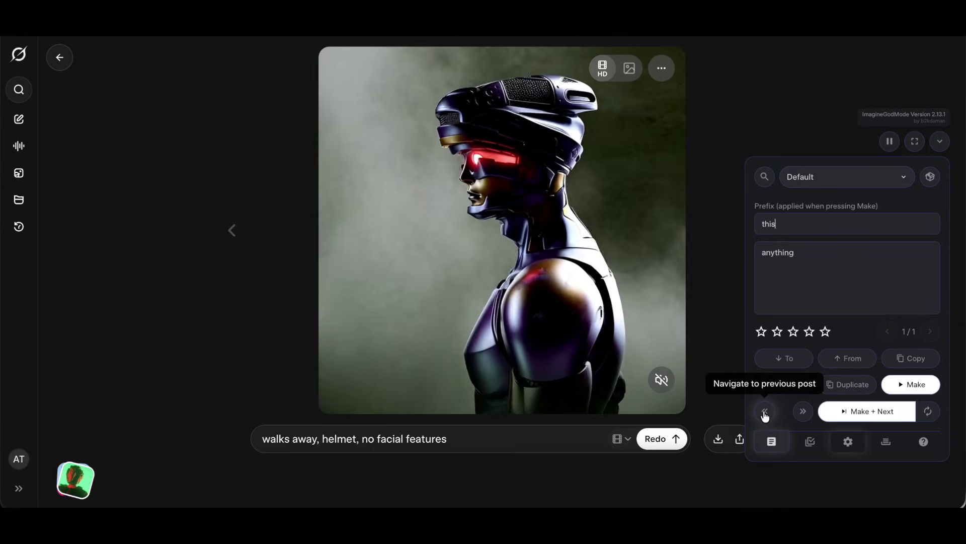
pyautogui.click(765, 411)
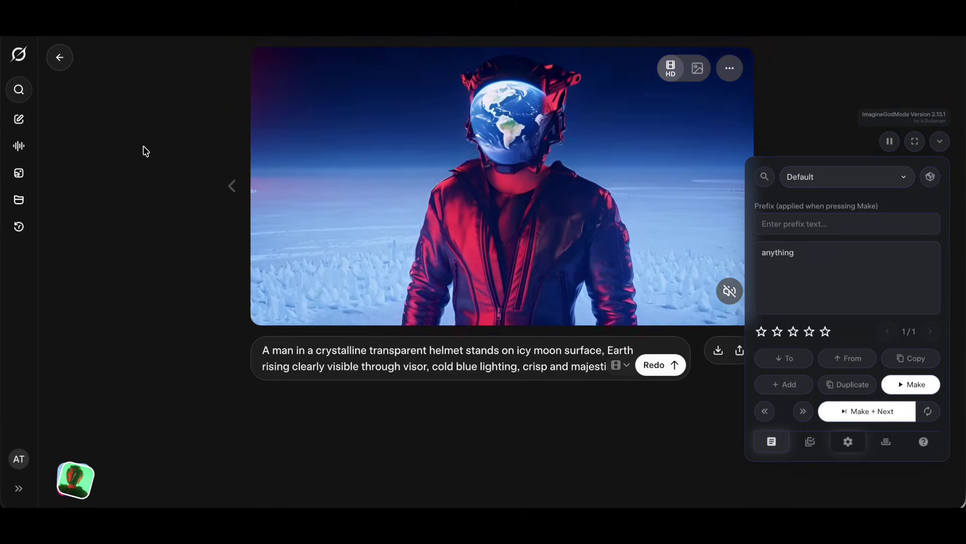
pyautogui.click(231, 186)
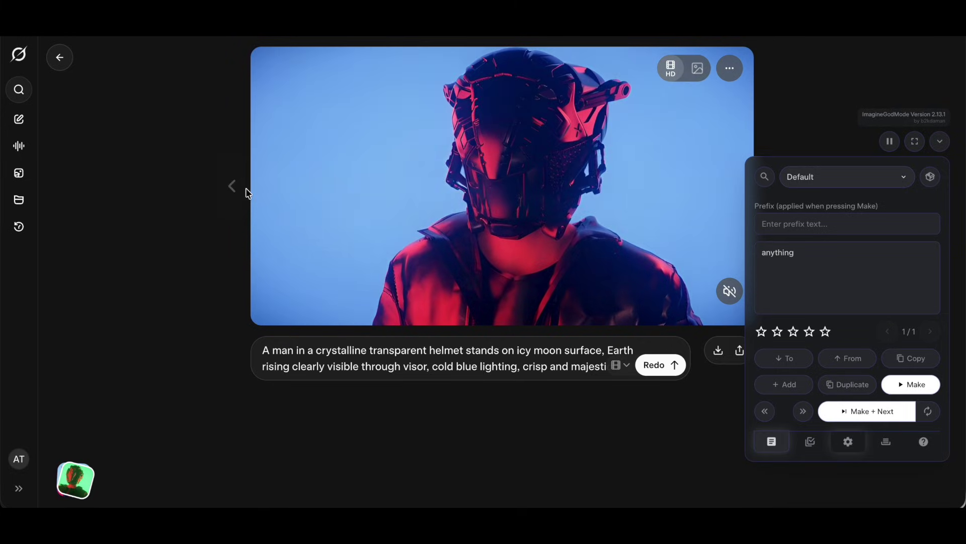
pyautogui.click(764, 411)
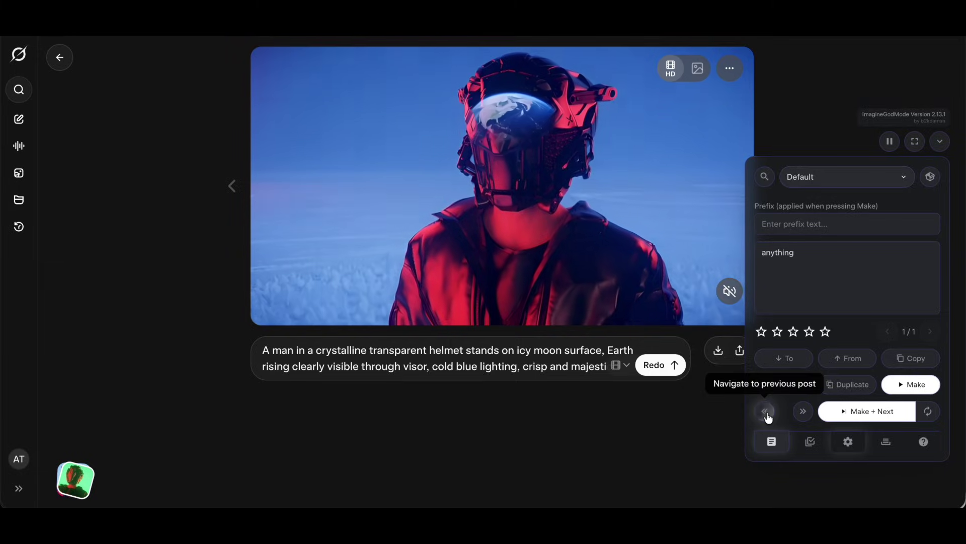
# Browse back and forward through posts, then generate the 'this, anything, no music, no zooming' video.
pyautogui.click(767, 411)
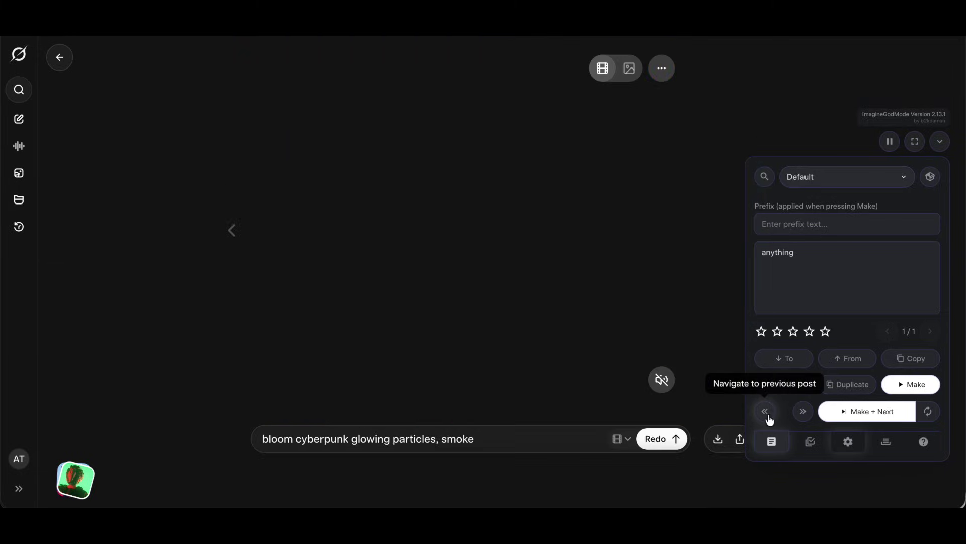
pyautogui.click(766, 412)
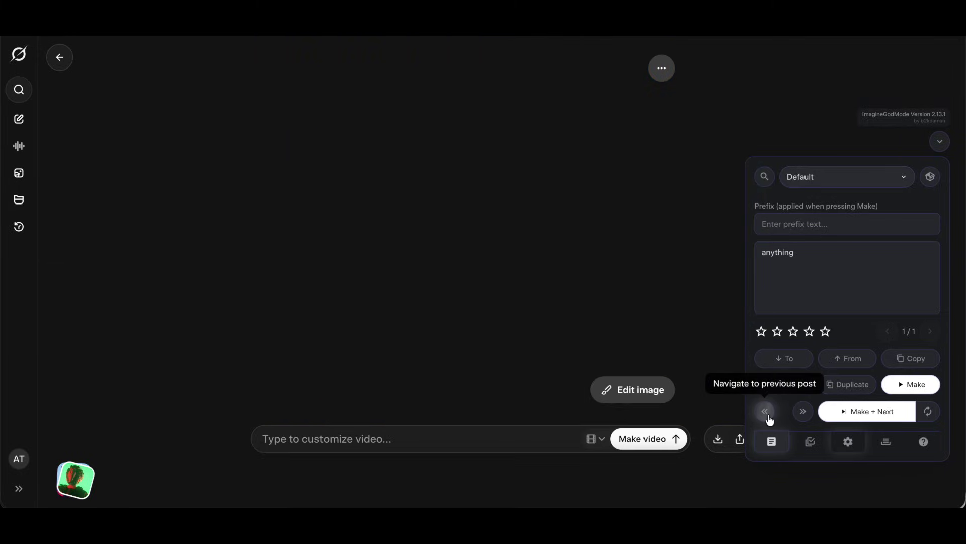
pyautogui.click(805, 413)
pyautogui.click(805, 413)
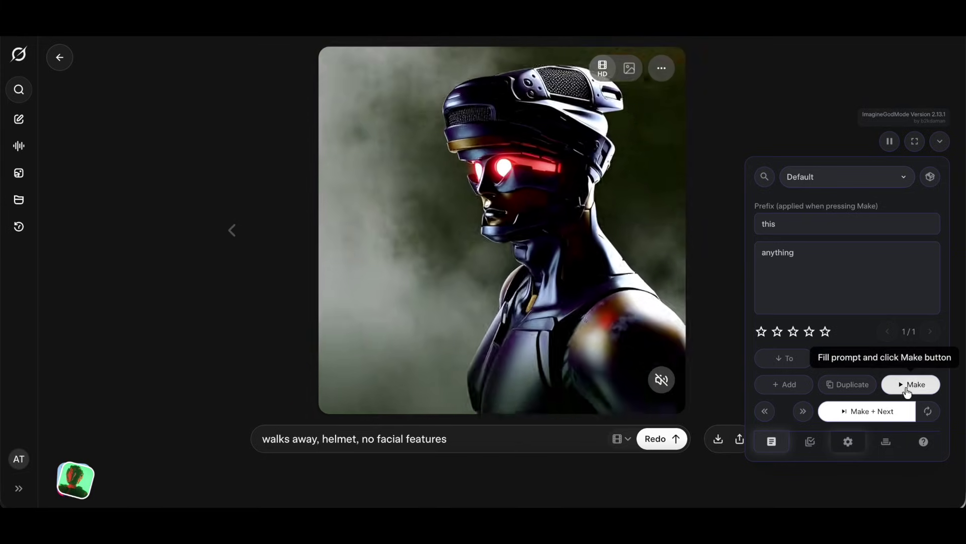
pyautogui.click(908, 388)
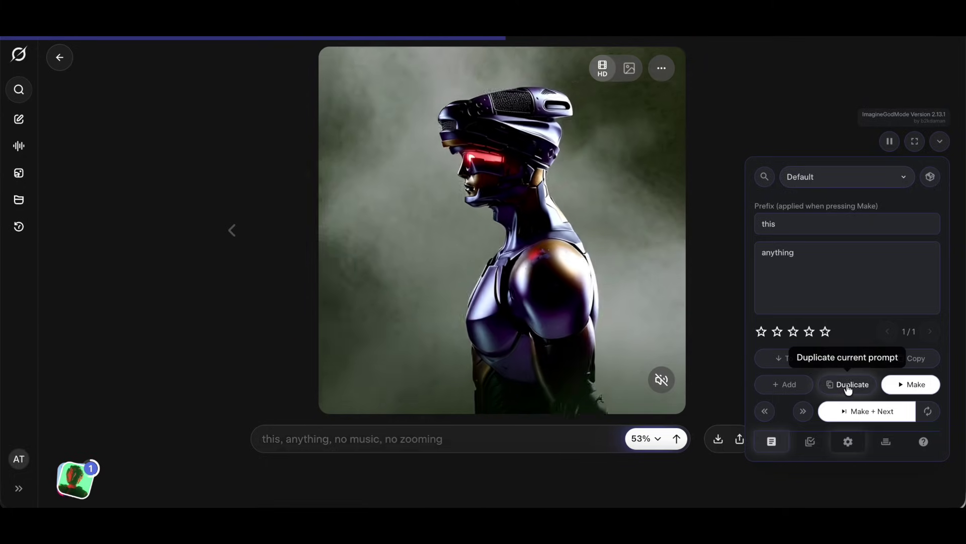
# Duplicate the prompt and edit the copy to read 'anything and everything'.
pyautogui.click(849, 388)
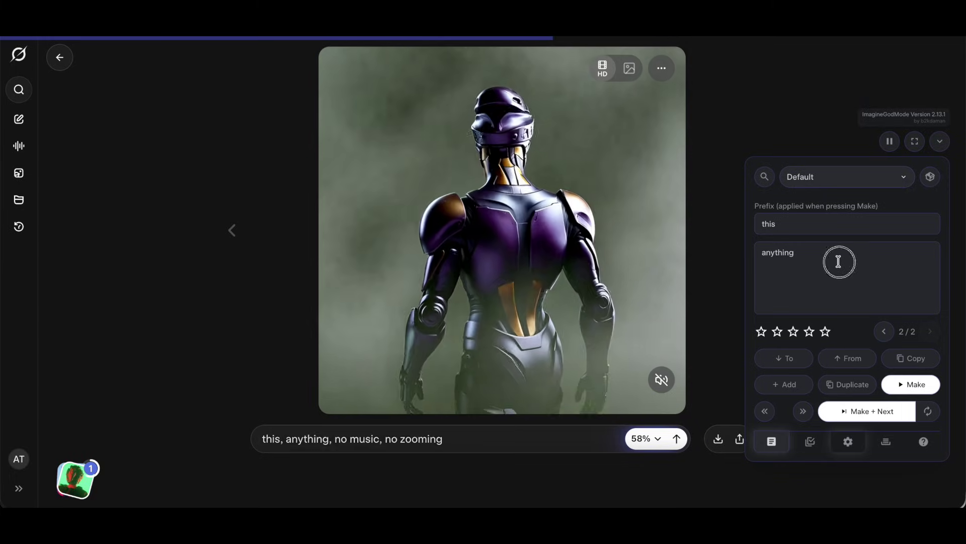
pyautogui.click(839, 262)
pyautogui.write('and ')
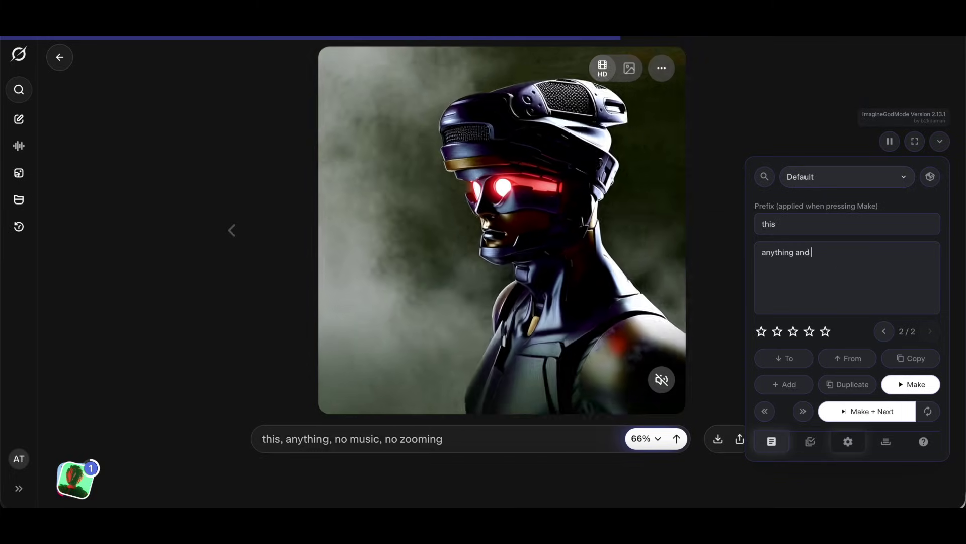
pyautogui.write('everything')
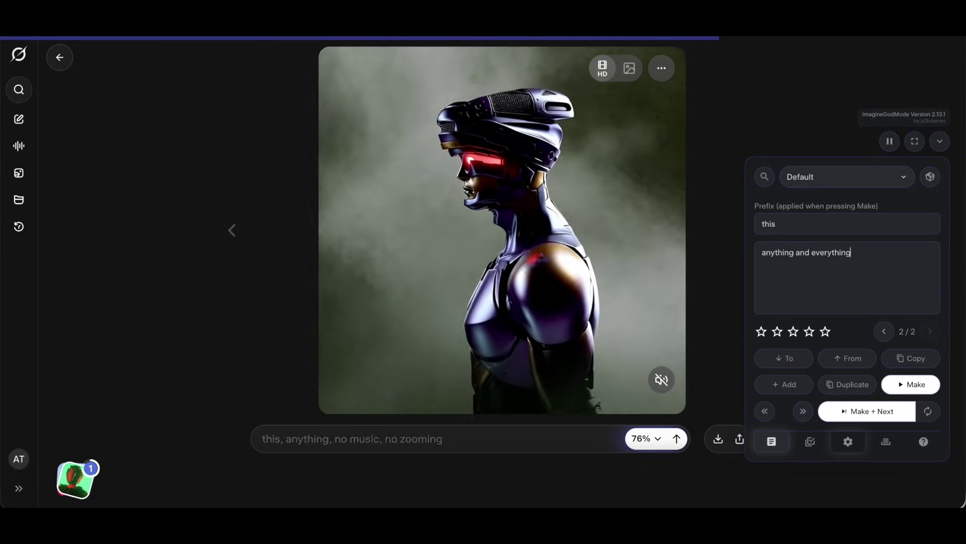
pyautogui.click(884, 332)
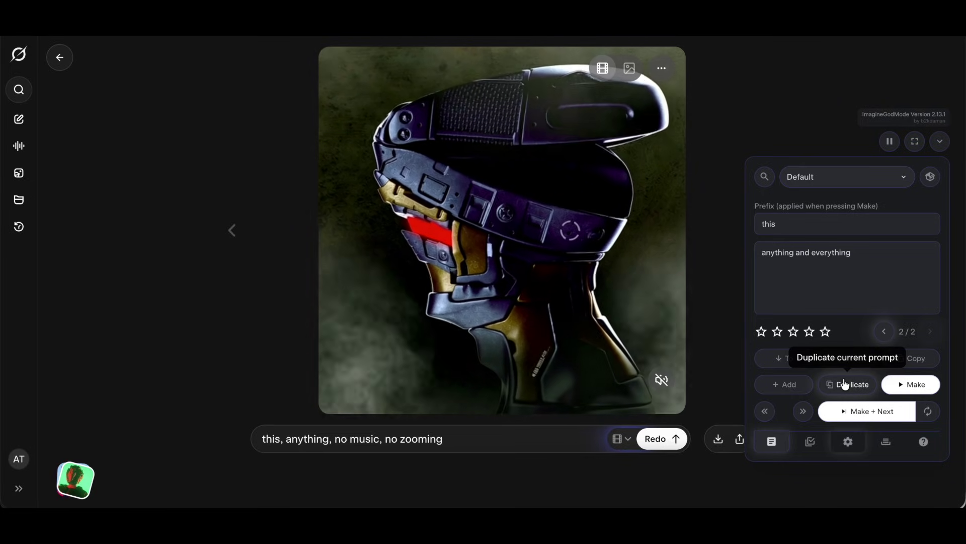
# Duplicate up to sixteen prompts, return to prompt 2 of 16, and open prompt search.
pyautogui.click(844, 384)
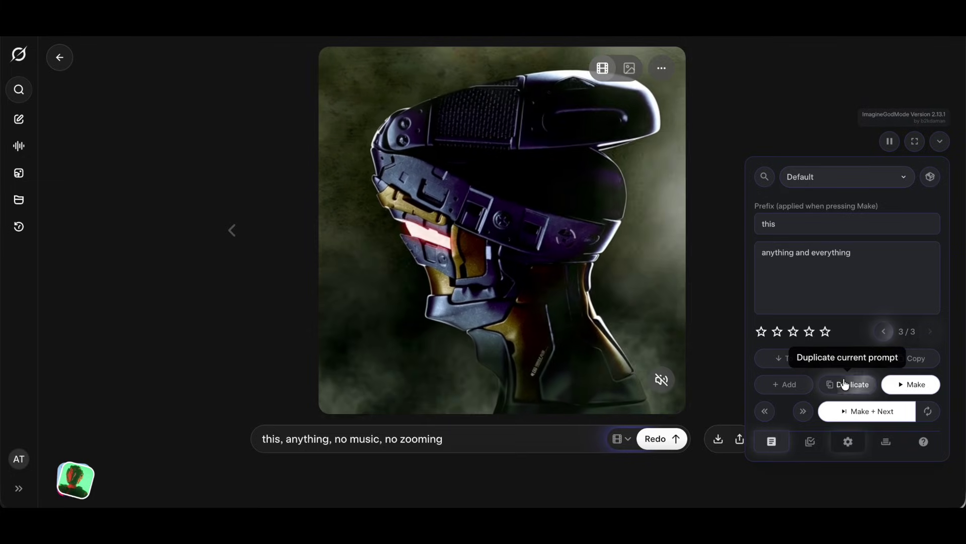
pyautogui.click(844, 384)
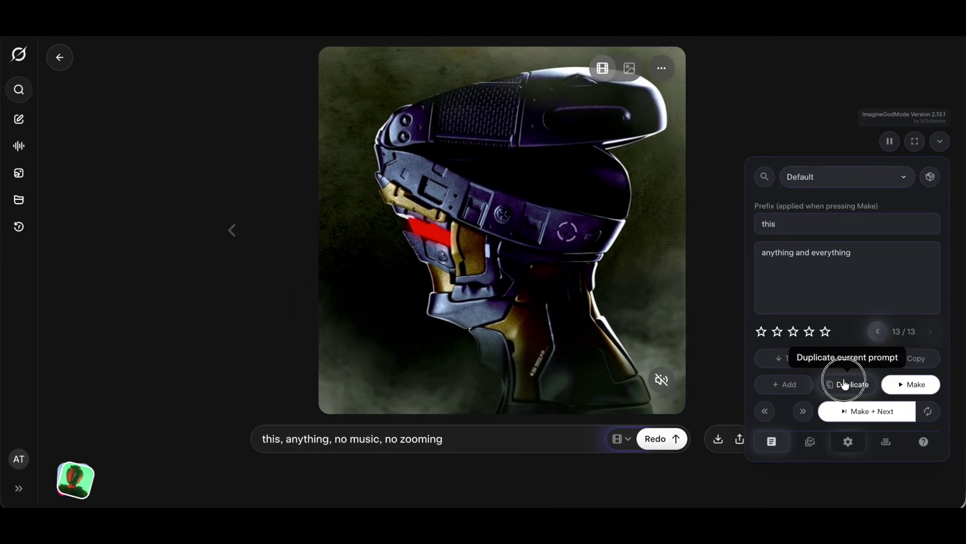
pyautogui.click(878, 331)
pyautogui.click(879, 332)
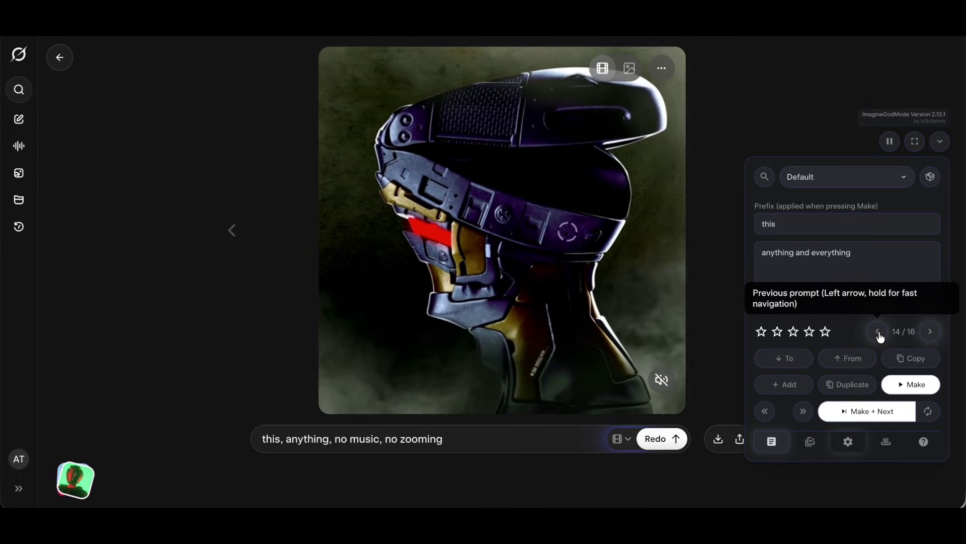
pyautogui.click(880, 334)
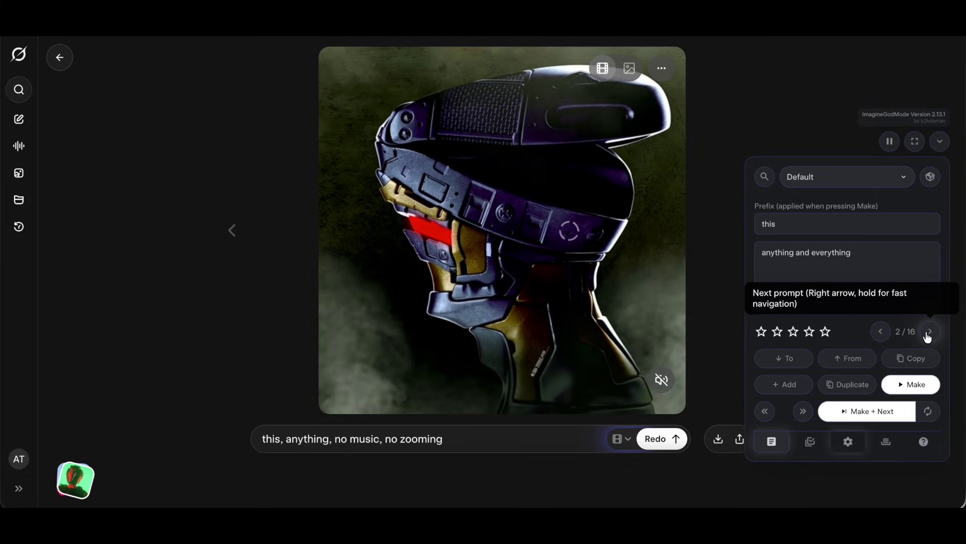
pyautogui.click(764, 177)
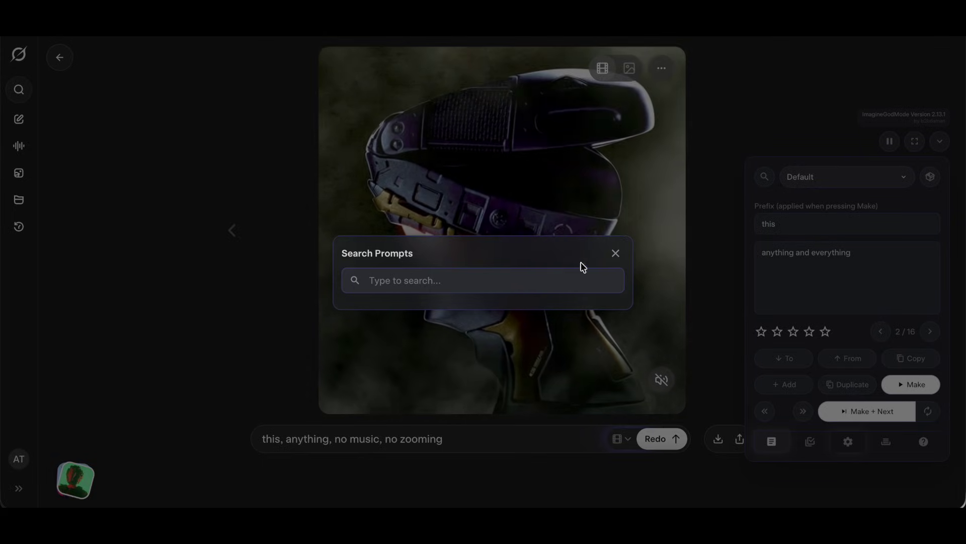
pyautogui.write('anything')
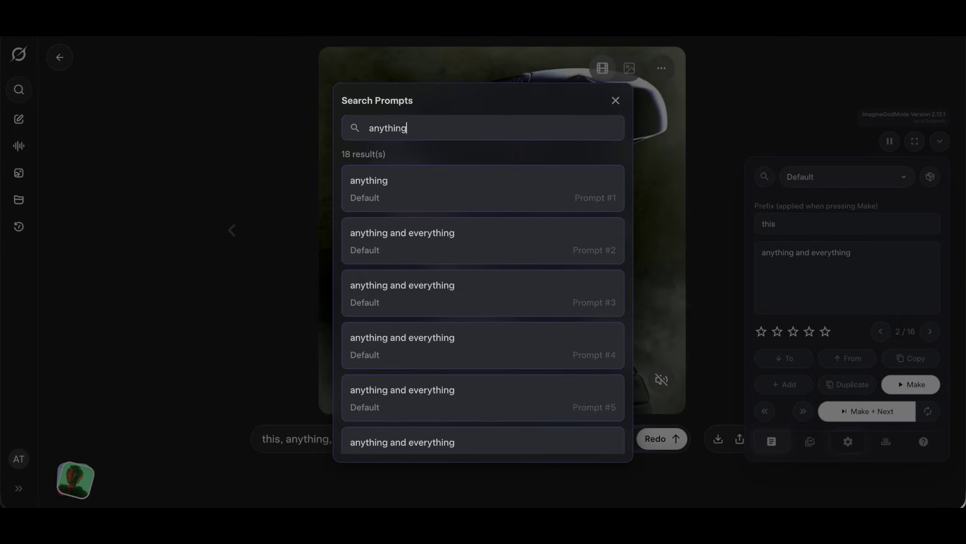
pyautogui.press('BackSpace')
pyautogui.press('BackSpace')
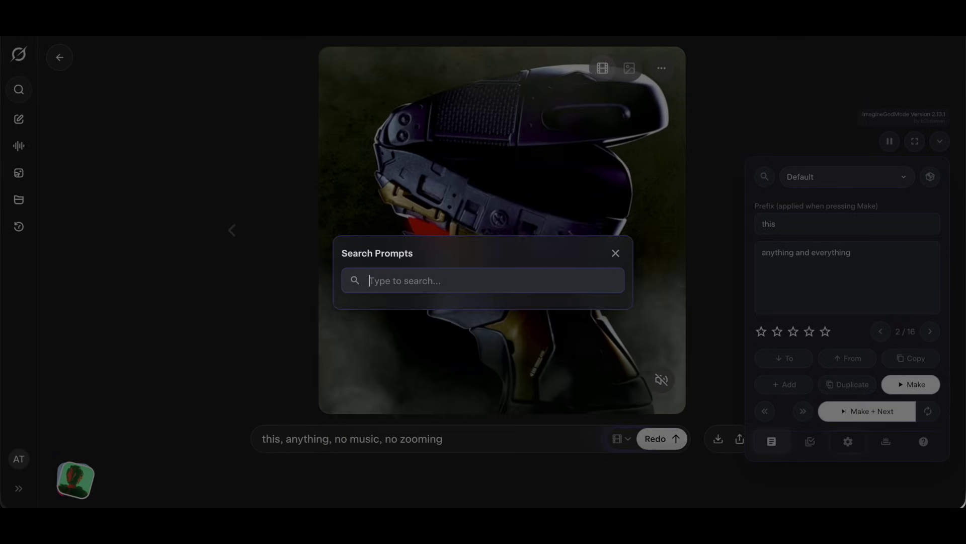
pyautogui.write('aut')
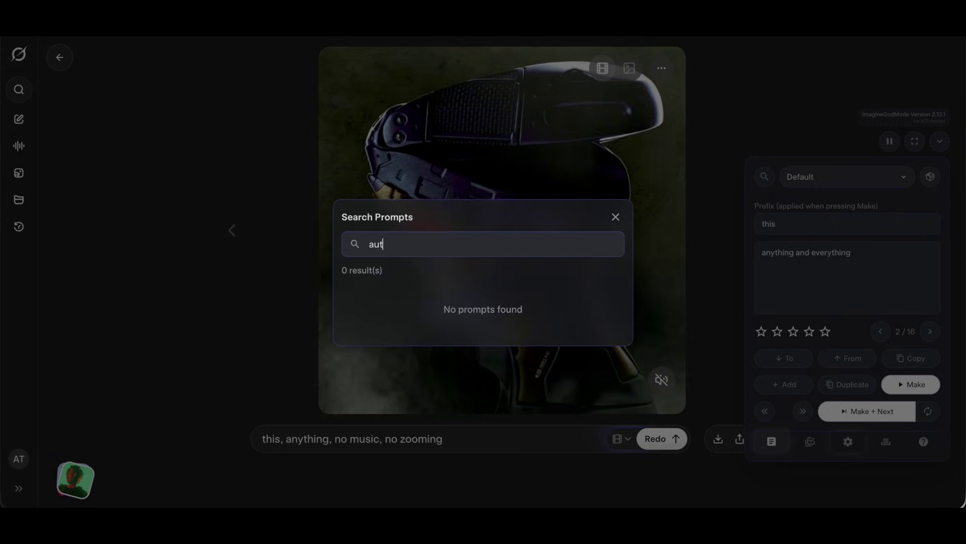
pyautogui.press('BackSpace')
pyautogui.press('BackSpace')
pyautogui.write('u')
pyautogui.press('BackSpace')
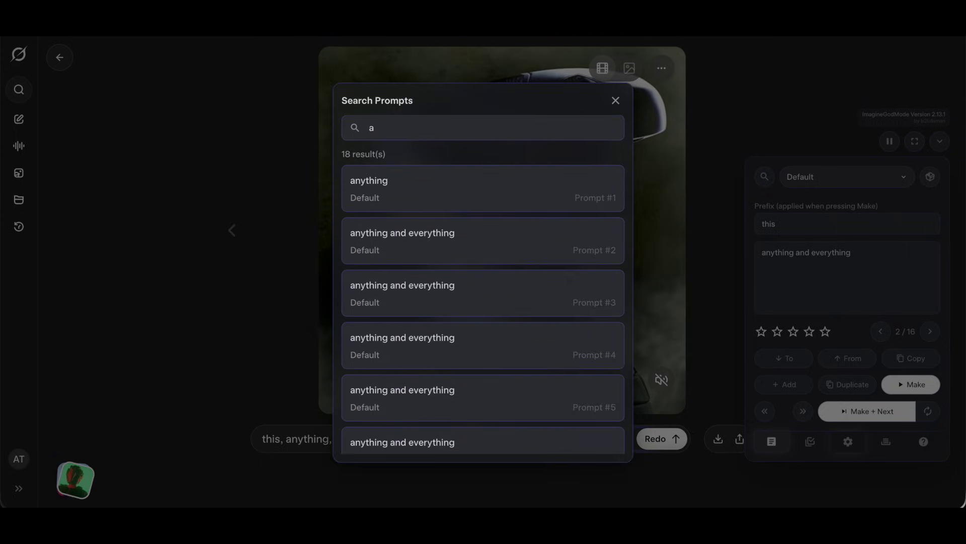
pyautogui.write('u')
pyautogui.press('BackSpace')
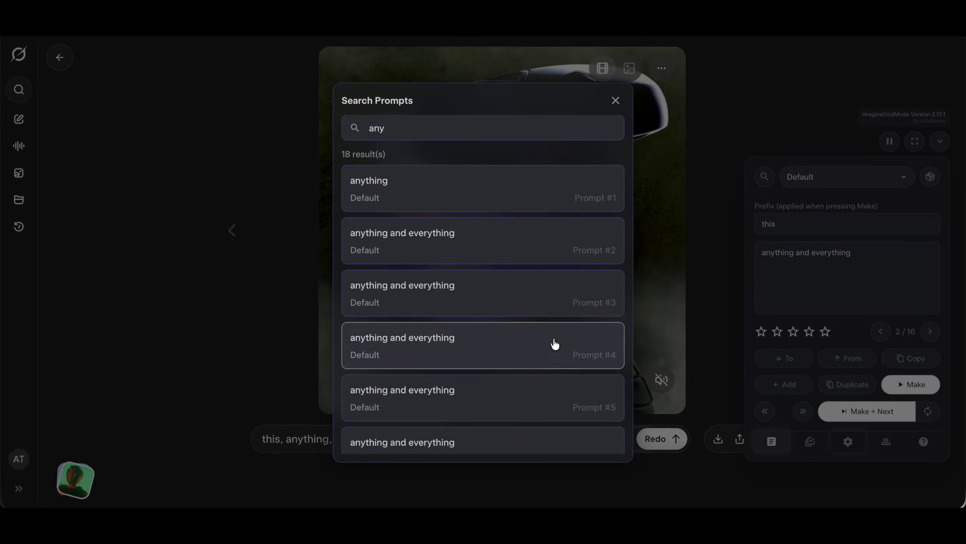
pyautogui.click(537, 255)
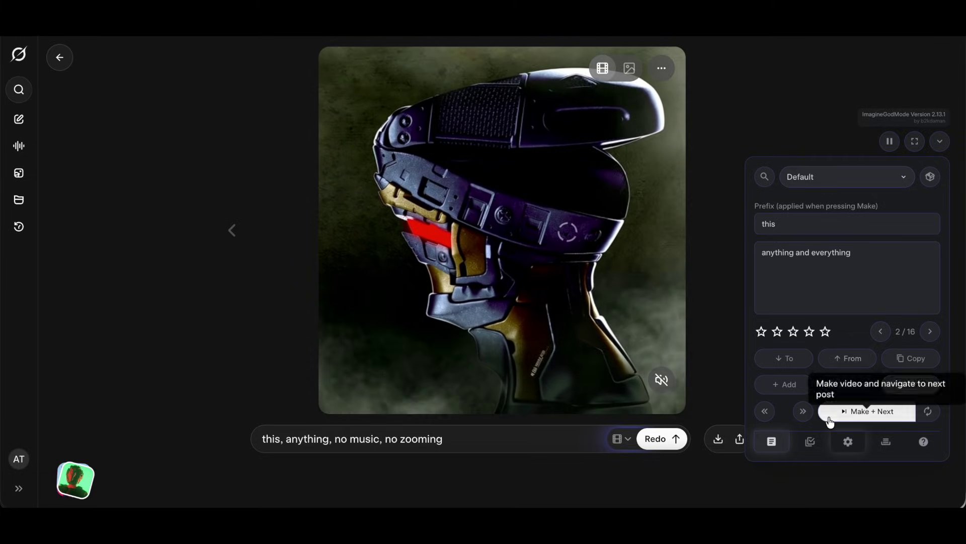
# Look over the packs and prompts settings, then return to the prompt panel.
pyautogui.click(811, 442)
pyautogui.click(848, 442)
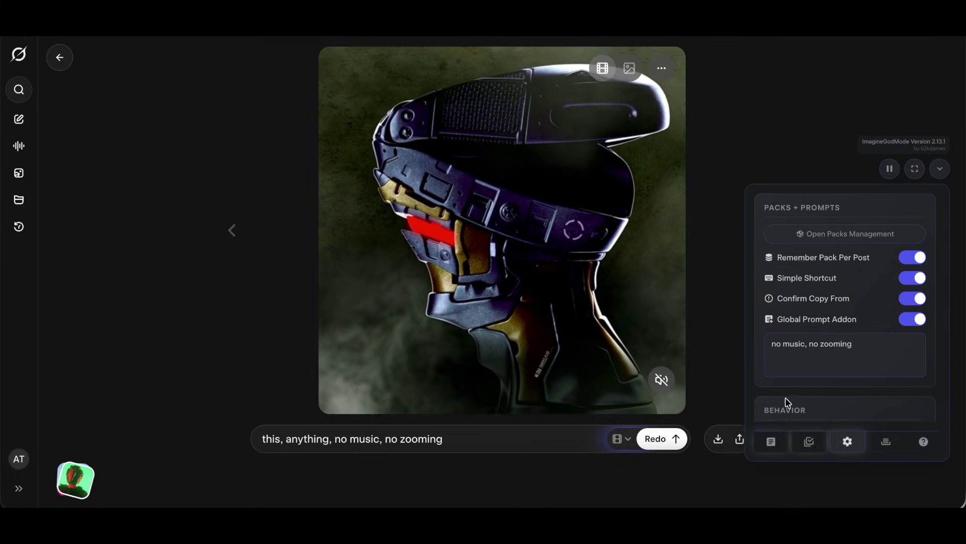
pyautogui.click(771, 441)
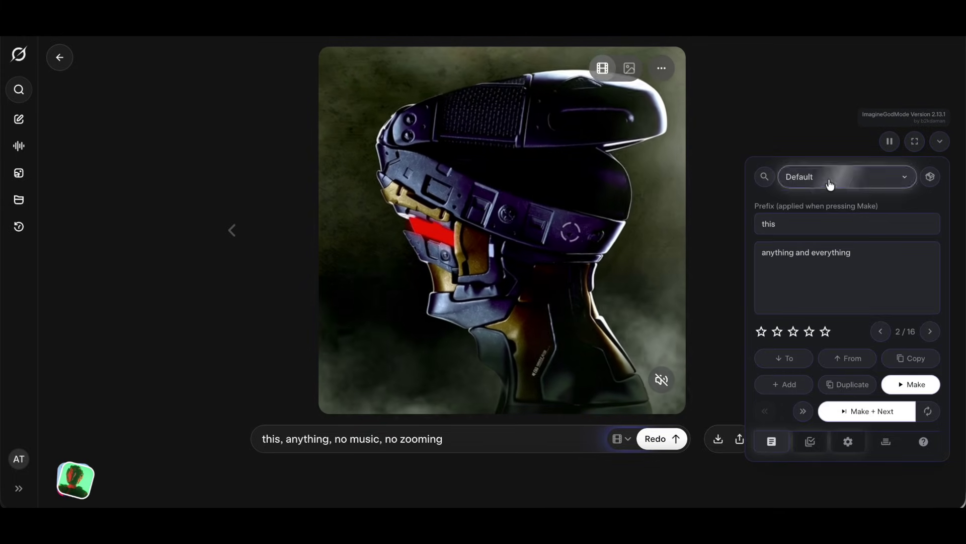
# Switch to the Another pack and move to the next post, toggling back to Default briefly.
pyautogui.click(831, 178)
pyautogui.click(820, 193)
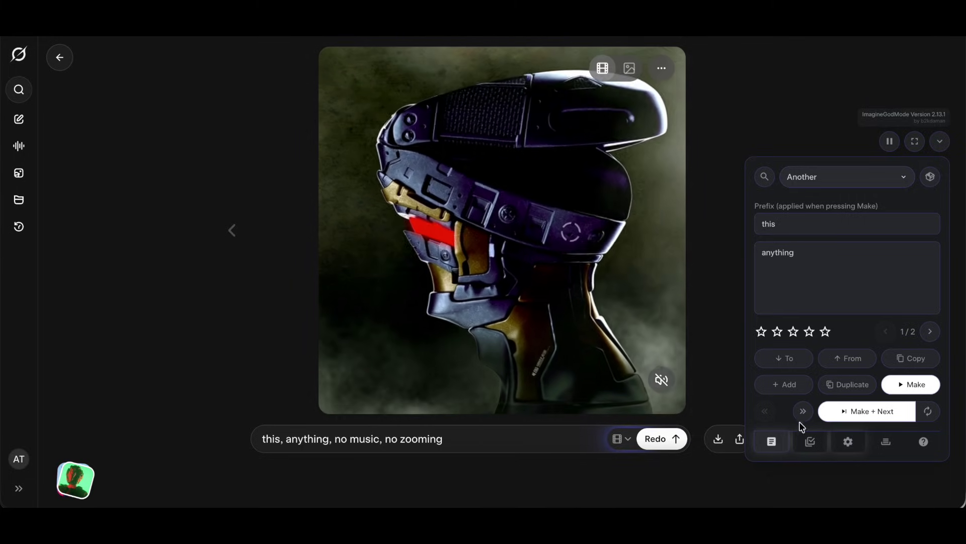
pyautogui.click(803, 411)
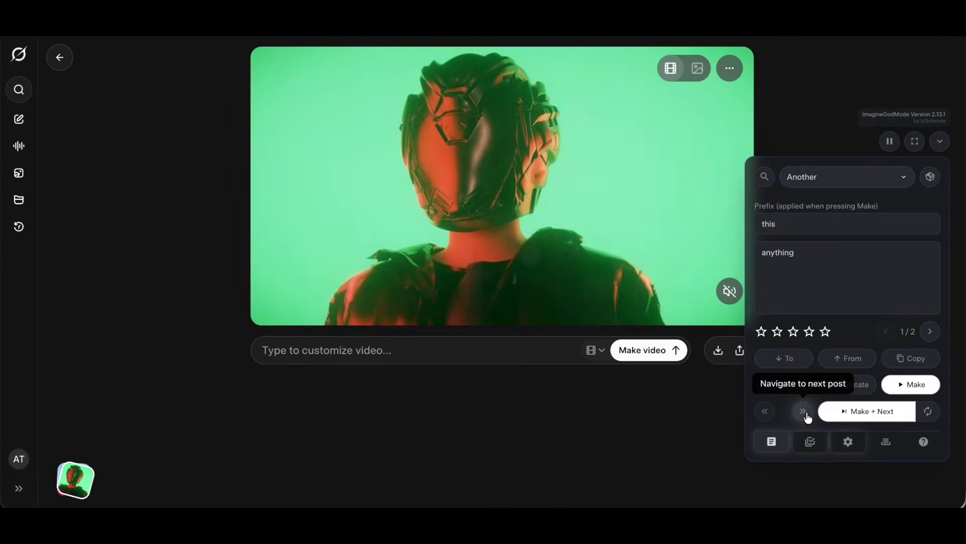
pyautogui.click(833, 179)
pyautogui.click(816, 227)
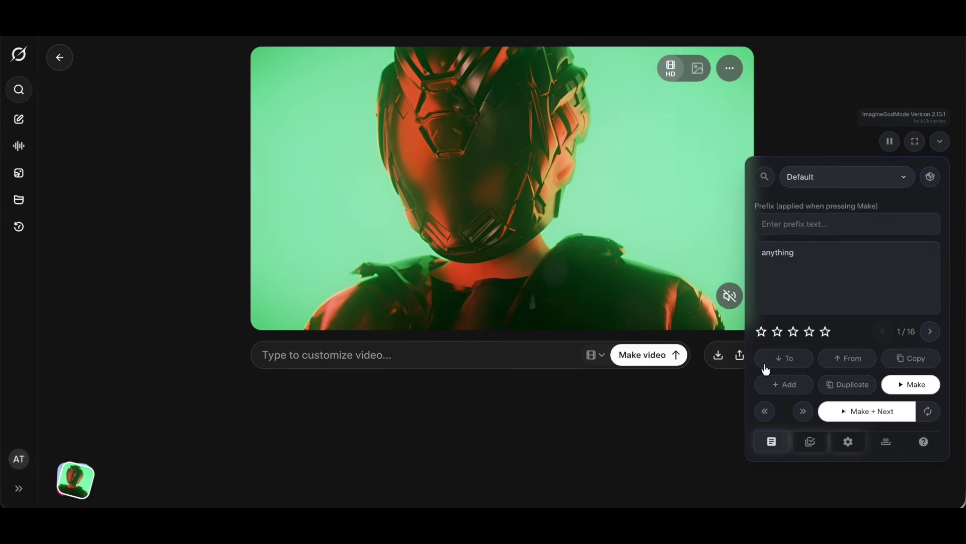
pyautogui.click(765, 411)
pyautogui.click(804, 408)
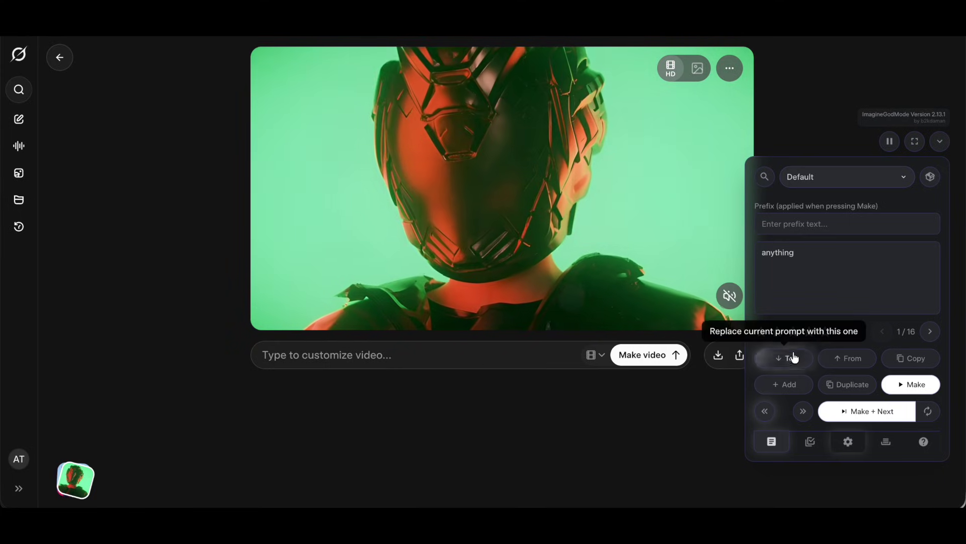
# Load 'anything' into the video prompt, edit it to 'x anything', and save over prompt 1.
pyautogui.click(791, 358)
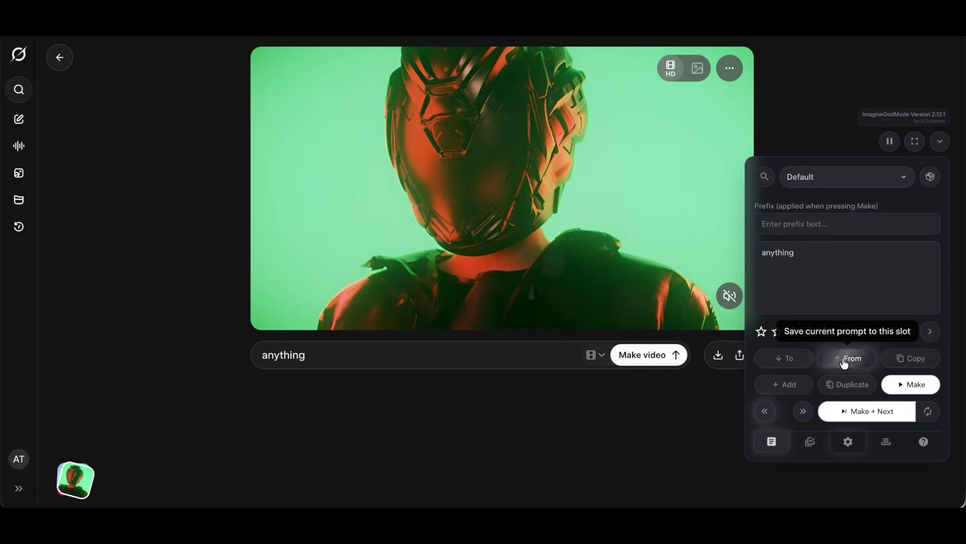
pyautogui.click(262, 355)
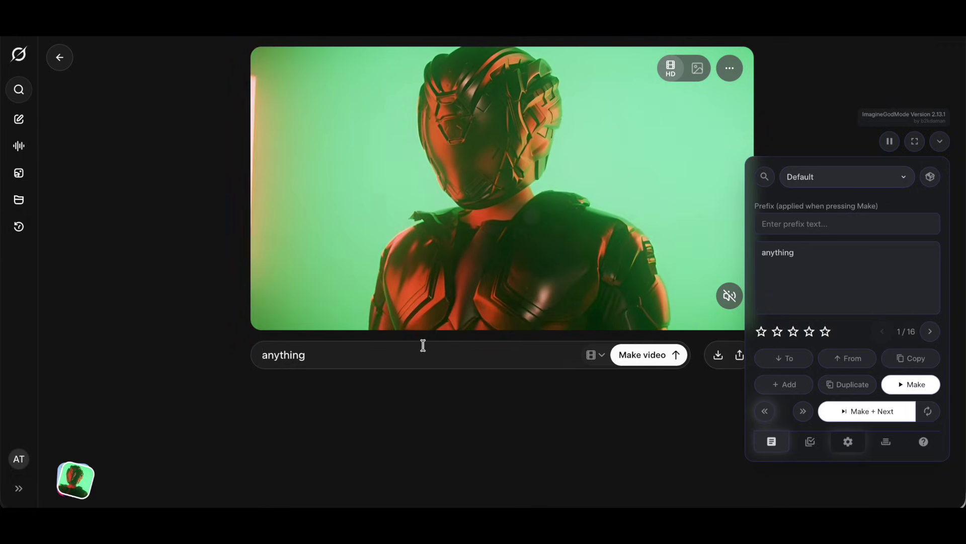
pyautogui.write('x')
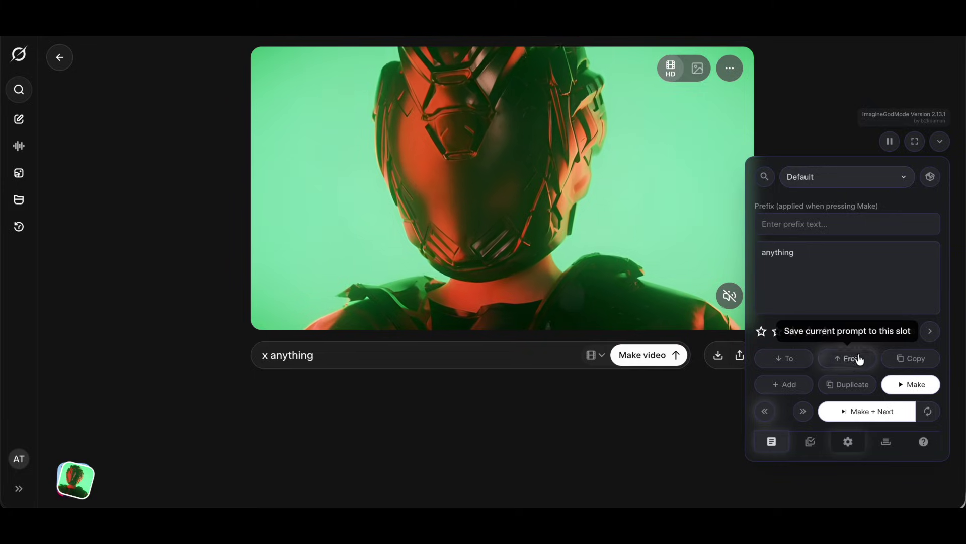
pyautogui.click(852, 361)
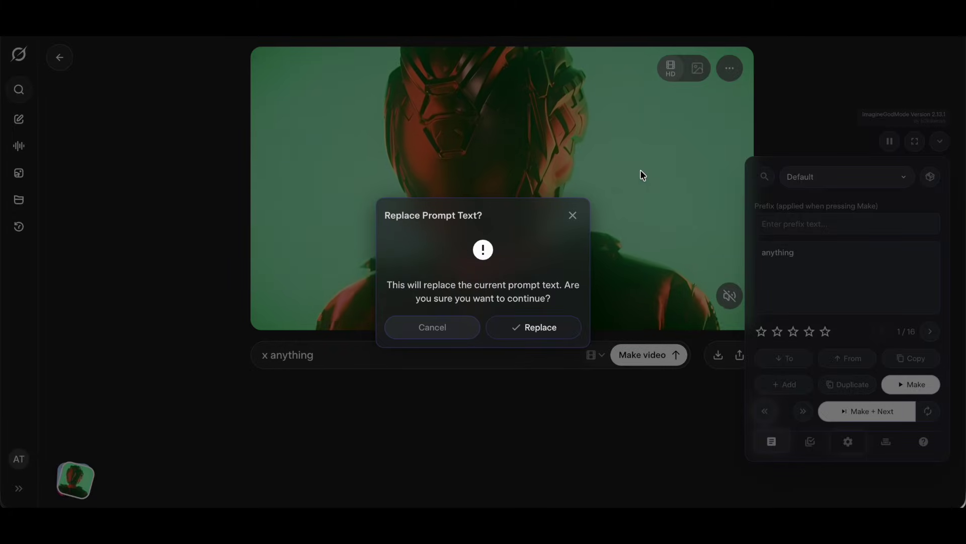
pyautogui.click(534, 330)
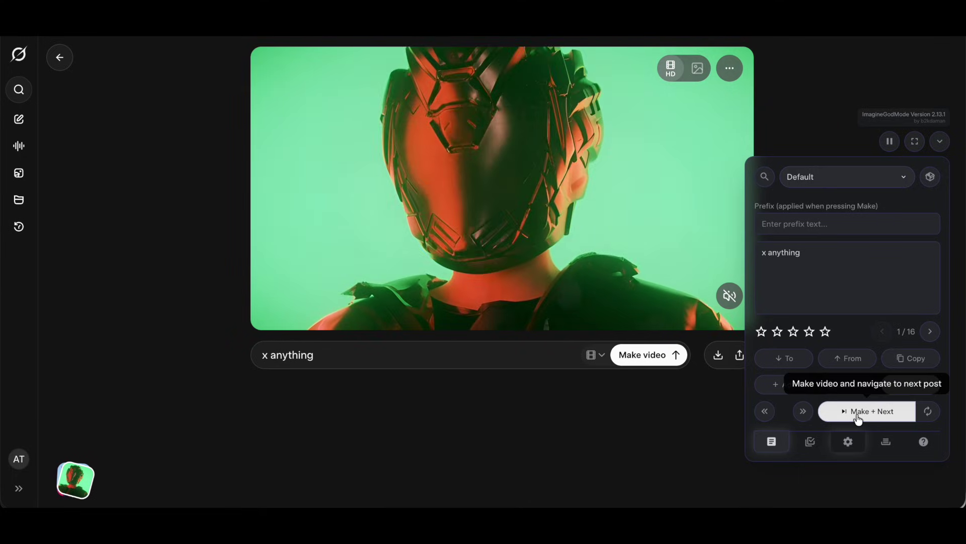
# Run Make + Next on the green post's 'x anything' prompt, then show bulk operations.
pyautogui.click(859, 418)
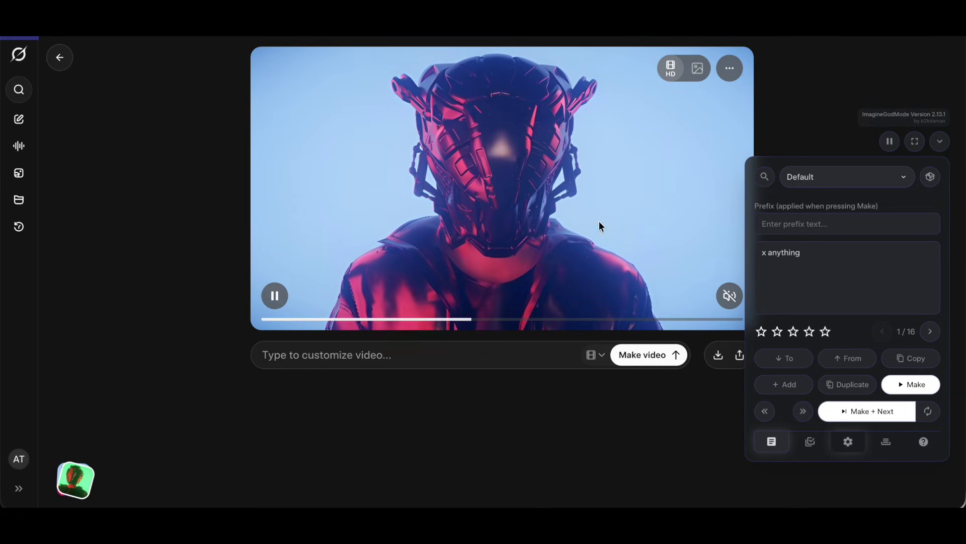
pyautogui.click(810, 442)
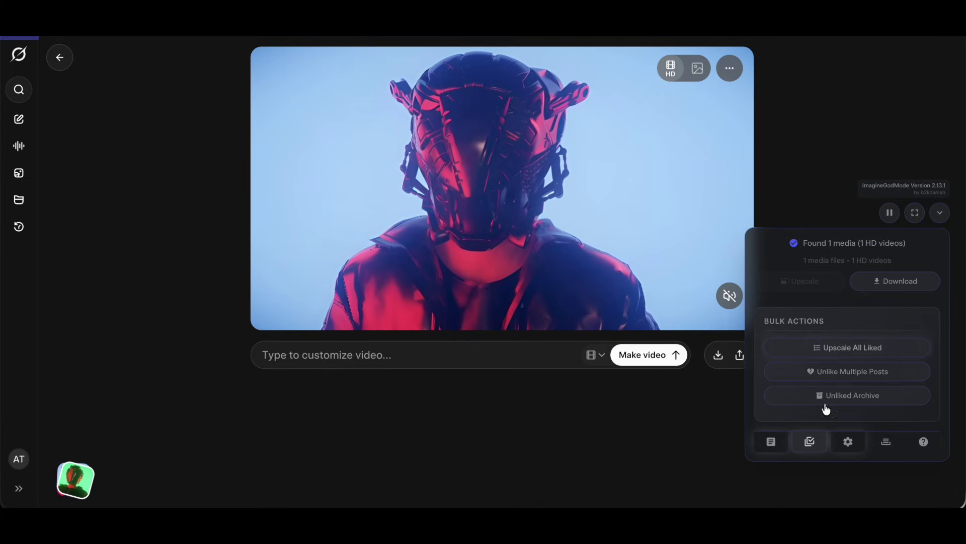
pyautogui.click(843, 443)
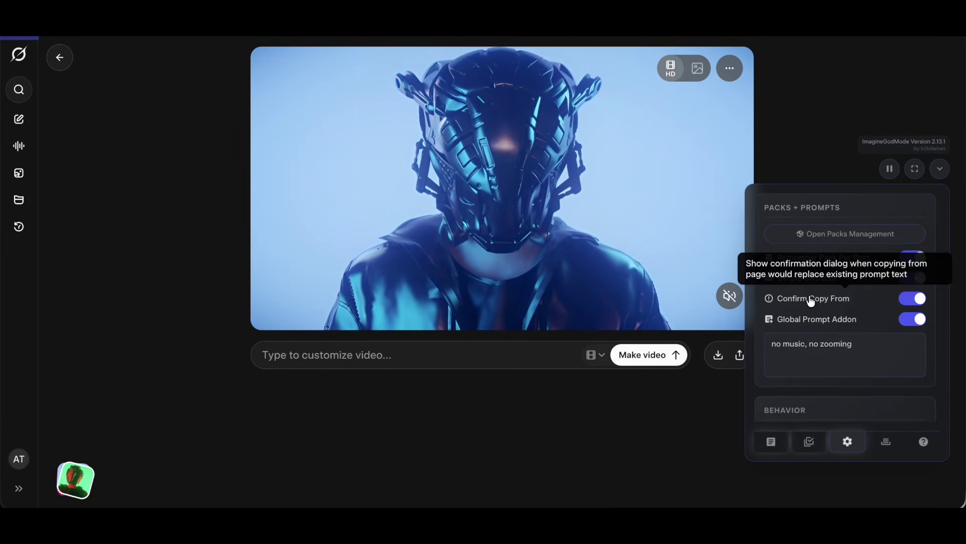
pyautogui.click(771, 442)
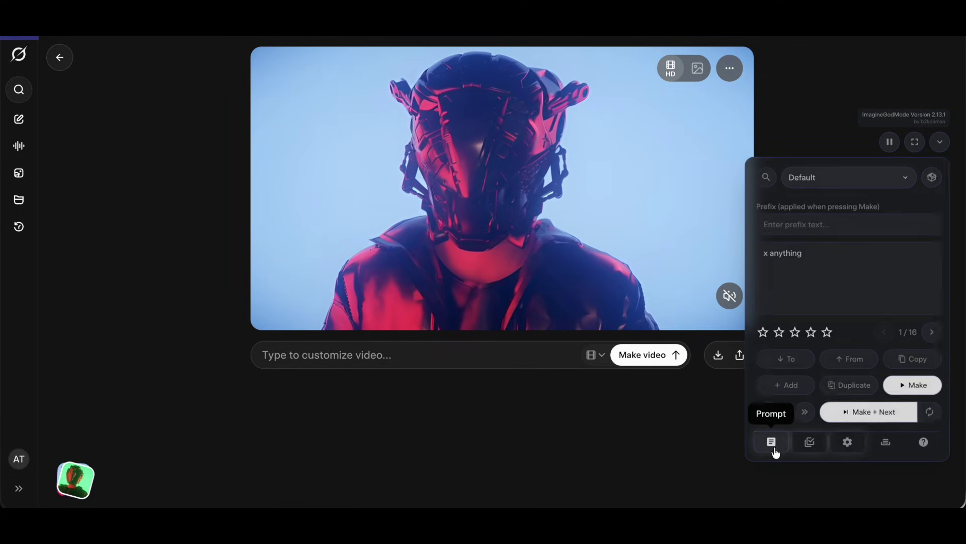
pyautogui.click(846, 442)
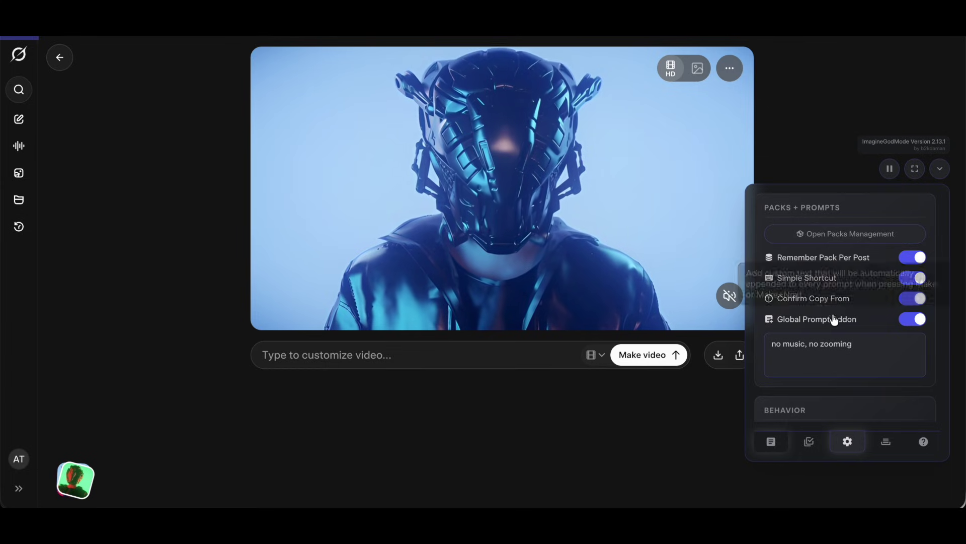
pyautogui.scroll(-2, 834, 323)
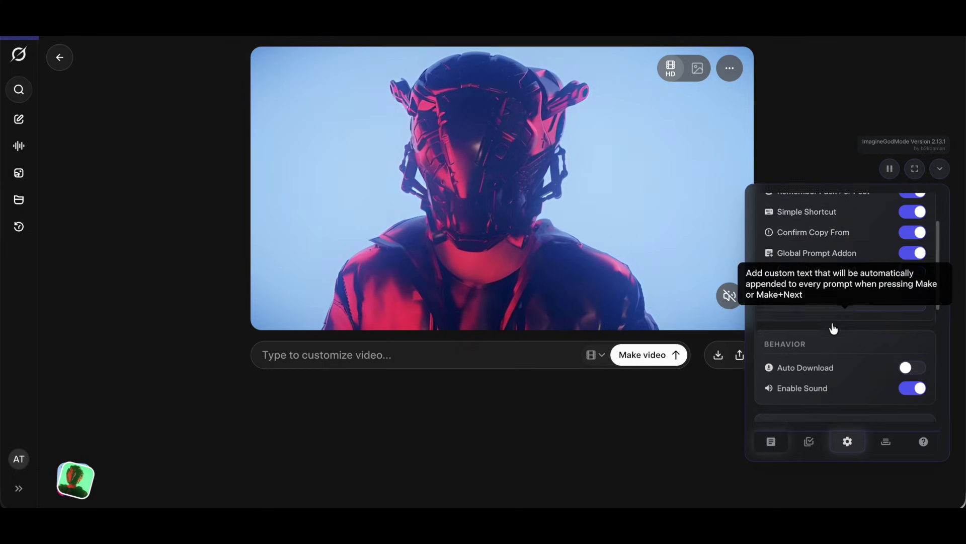
pyautogui.scroll(-1, 846, 324)
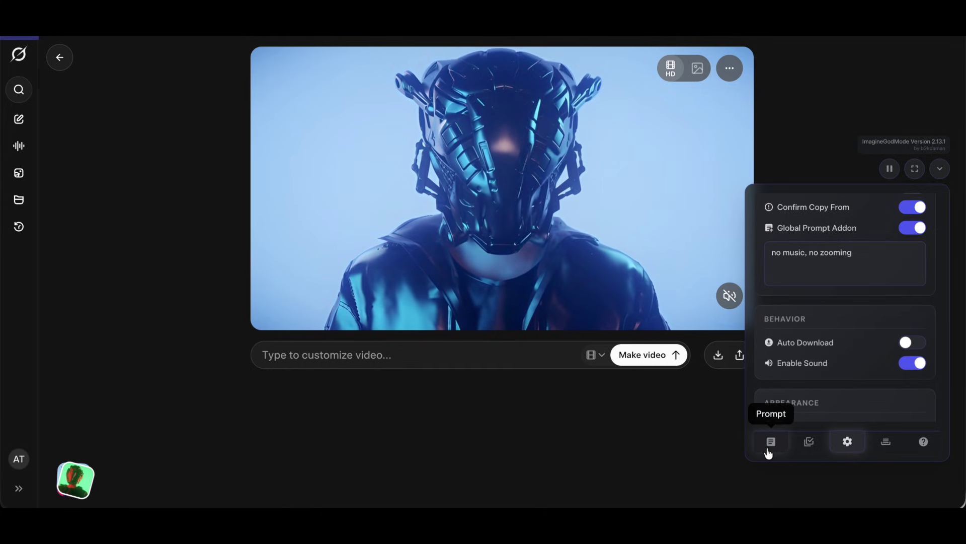
pyautogui.click(810, 441)
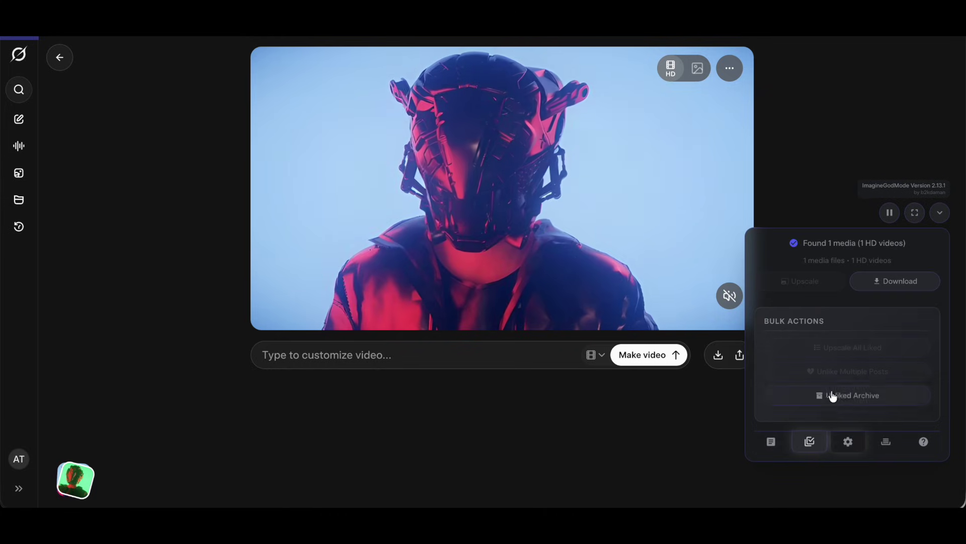
pyautogui.click(855, 351)
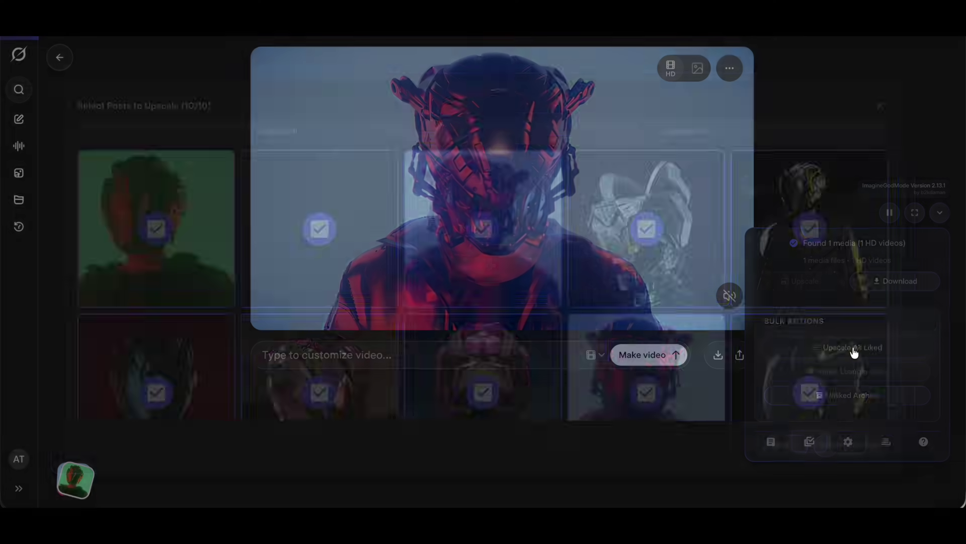
pyautogui.scroll(-2, 563, 257)
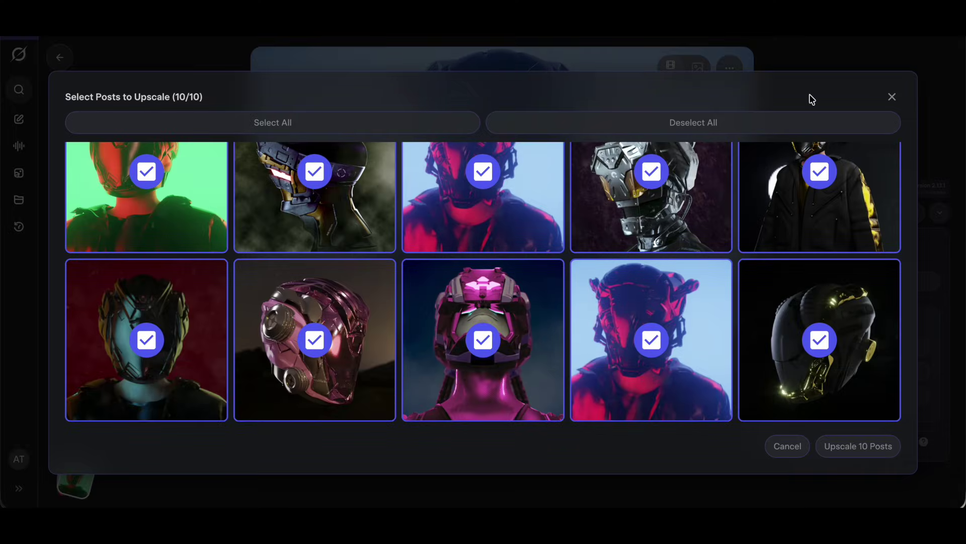
pyautogui.click(895, 97)
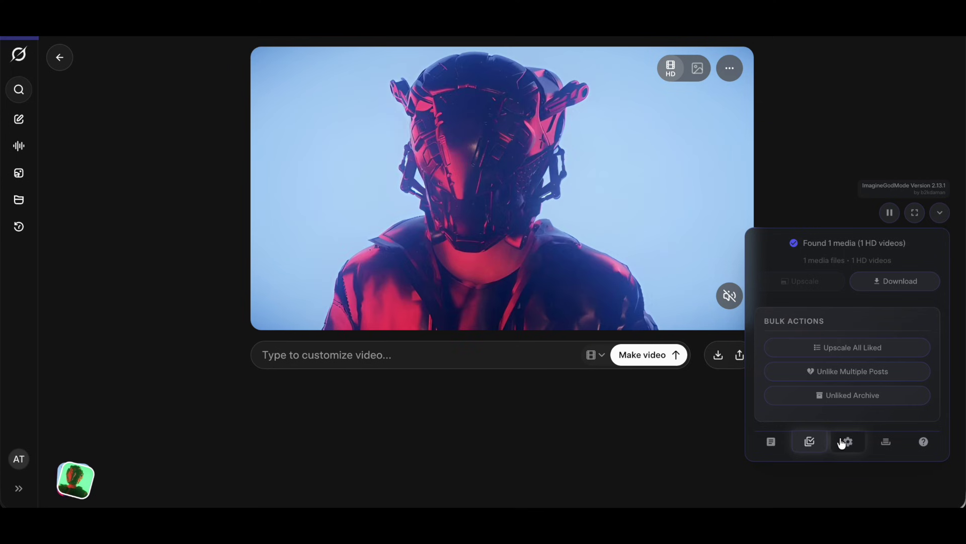
# Browse the Behavior and Appearance settings, then return to the Default pack's prompt 1.
pyautogui.click(848, 442)
pyautogui.scroll(-2, 868, 317)
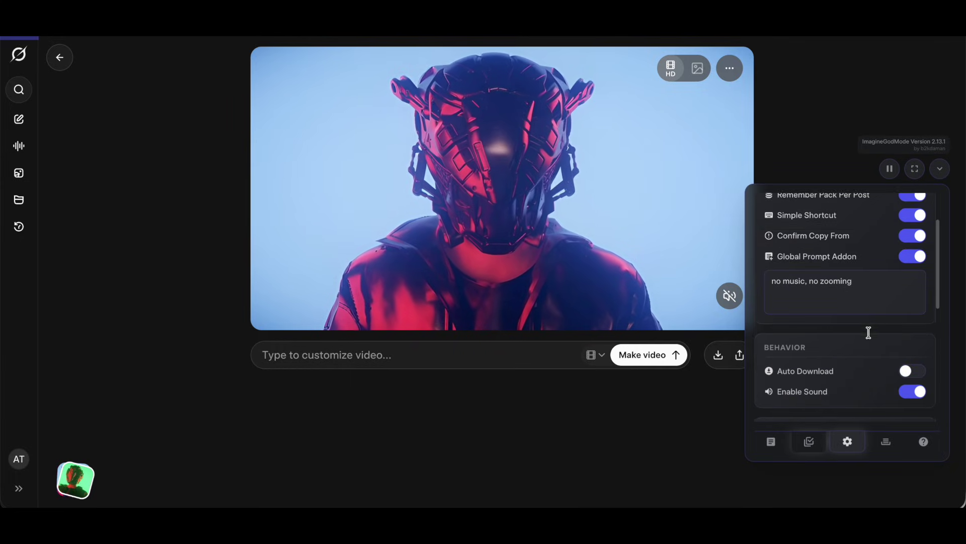
pyautogui.scroll(-2, 868, 318)
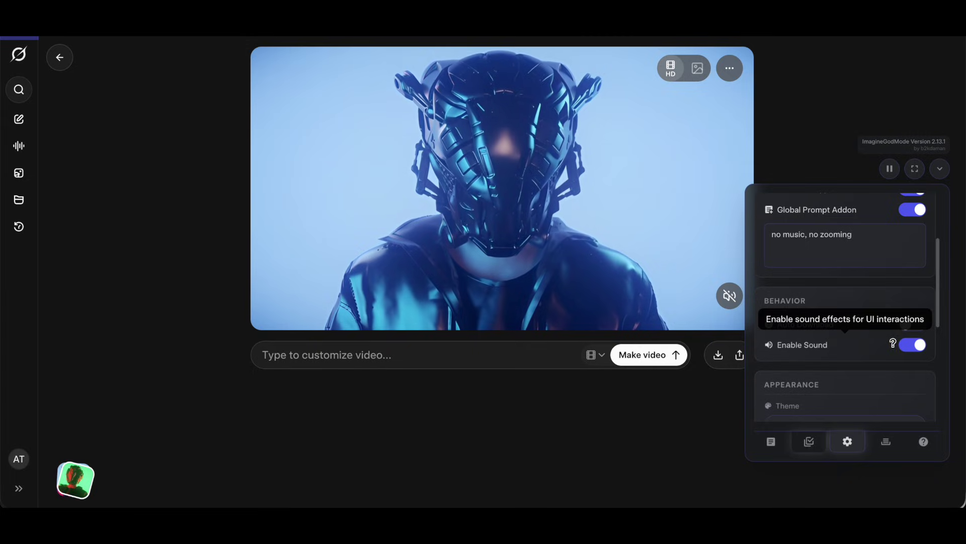
pyautogui.scroll(-2, 831, 340)
pyautogui.scroll(-2, 846, 332)
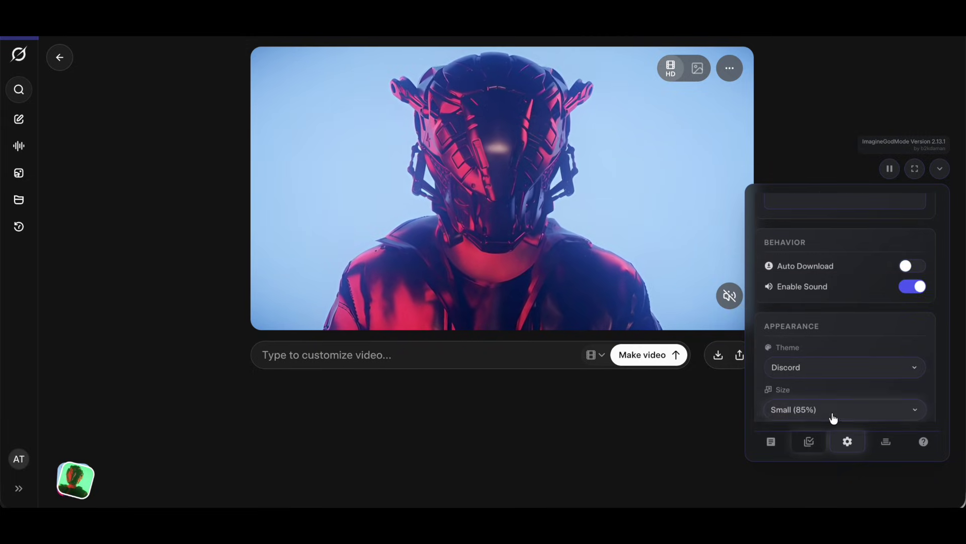
pyautogui.click(772, 442)
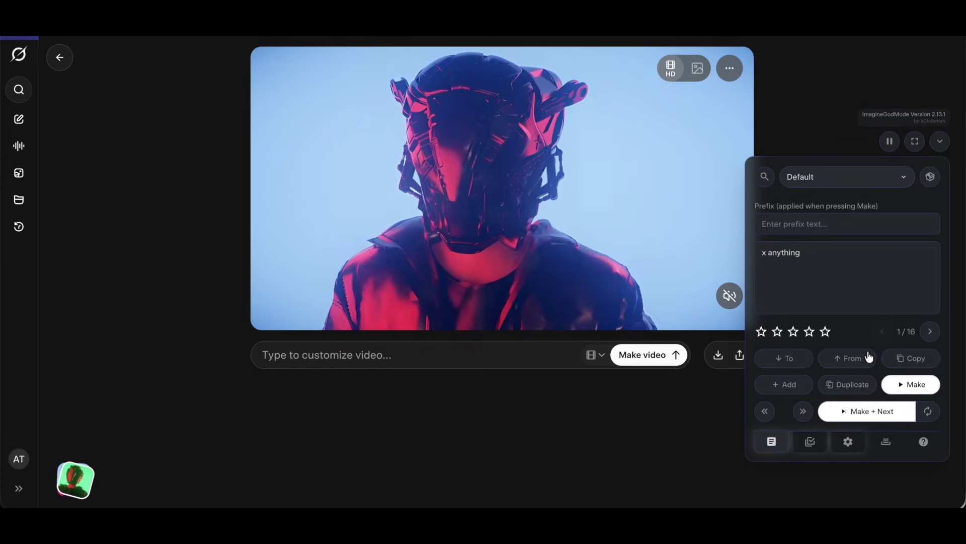
# Upscale all 10 liked posts, queuing three videos, then collapse the panel to a toolbar.
pyautogui.click(810, 442)
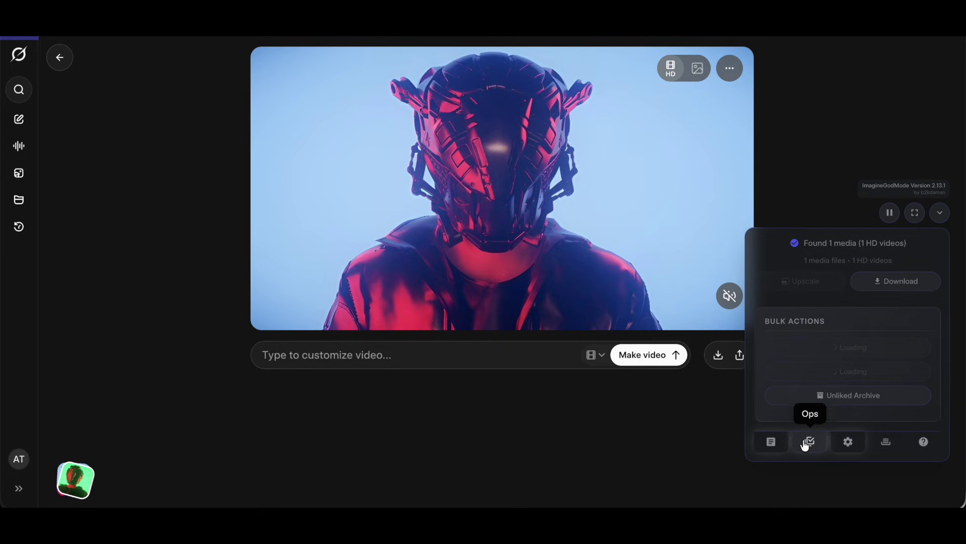
pyautogui.click(849, 347)
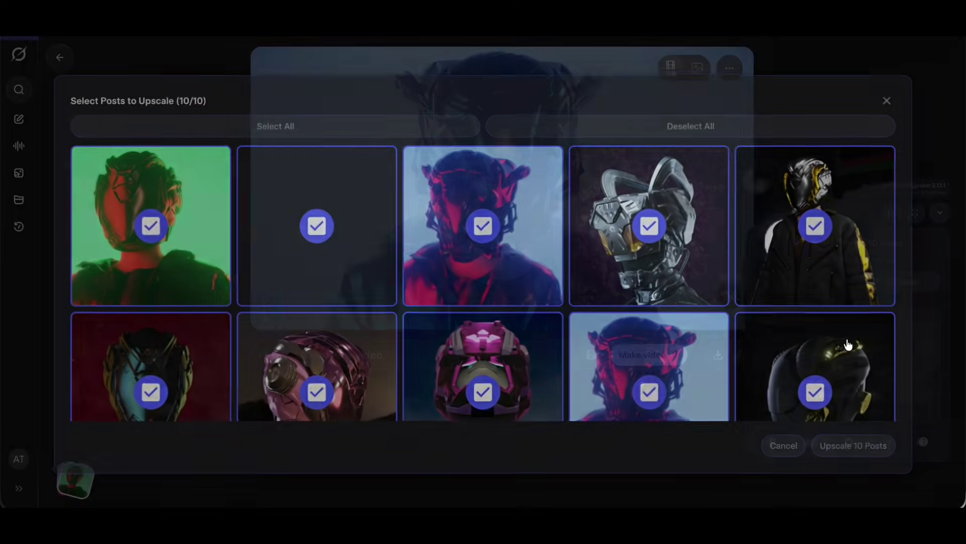
pyautogui.click(858, 446)
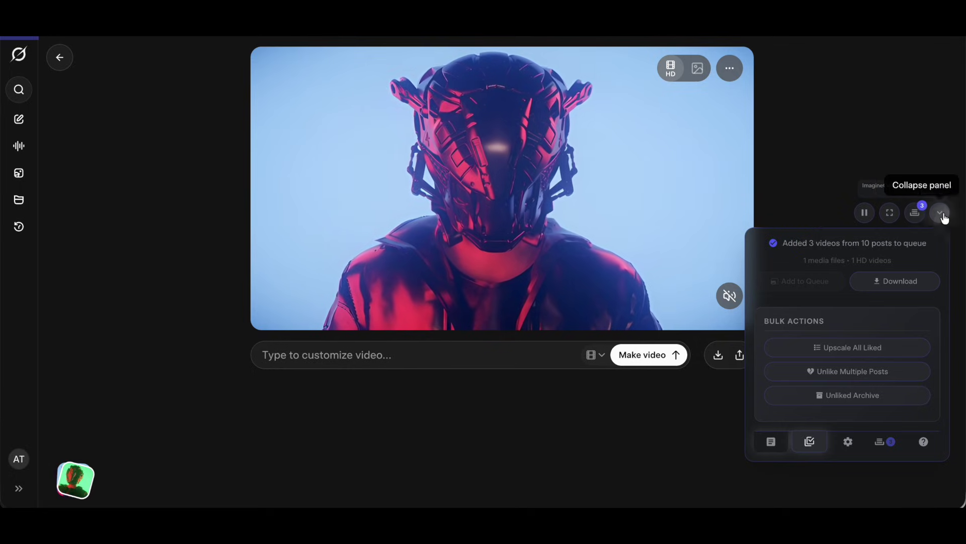
pyautogui.click(940, 212)
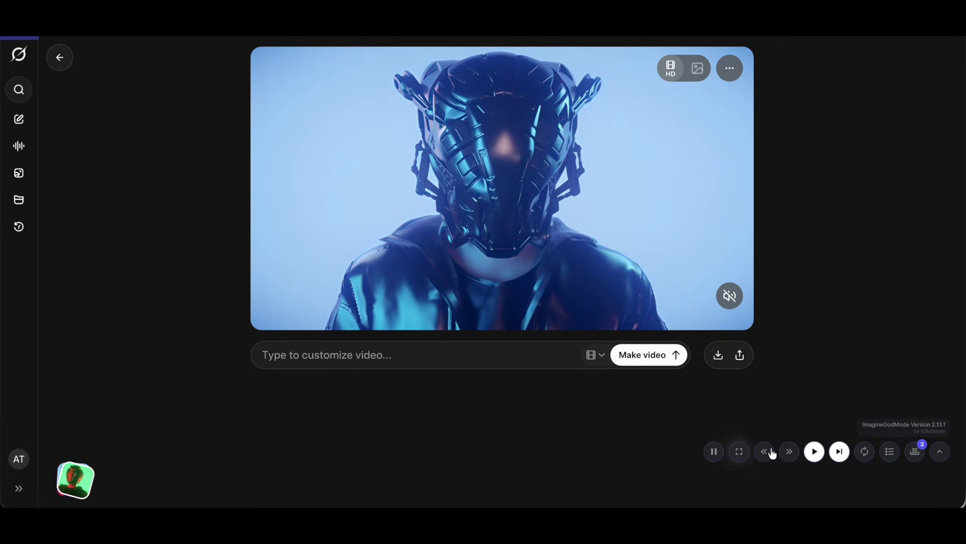
pyautogui.click(791, 452)
pyautogui.click(792, 451)
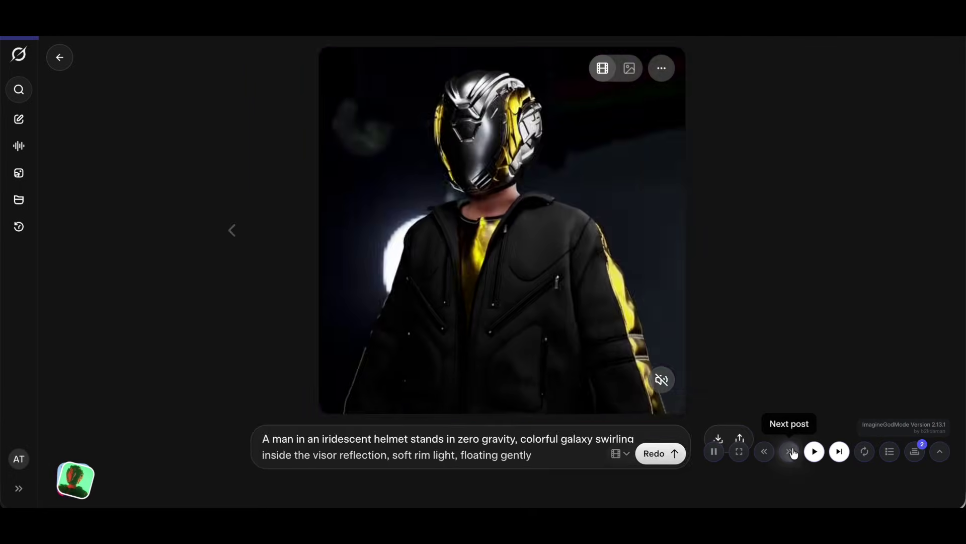
pyautogui.click(764, 451)
pyautogui.click(765, 452)
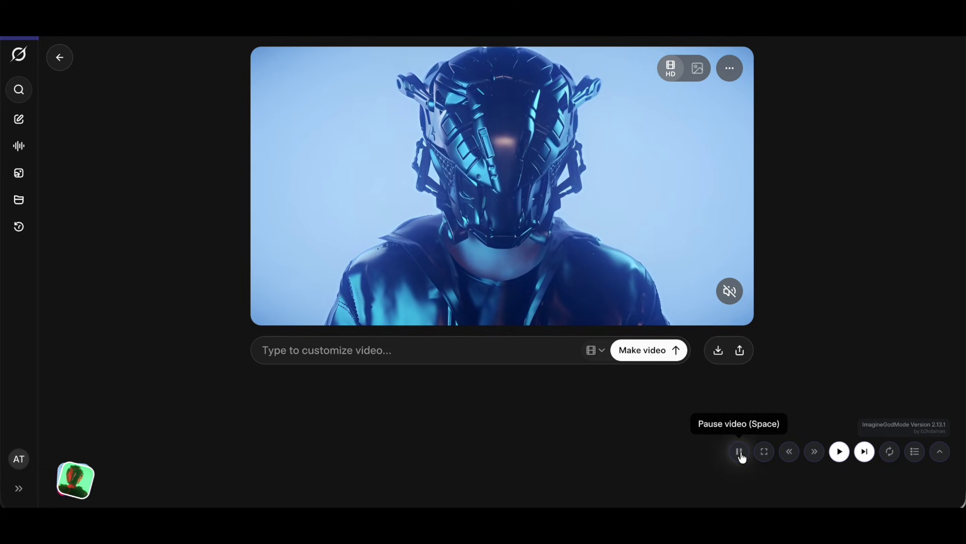
pyautogui.click(915, 452)
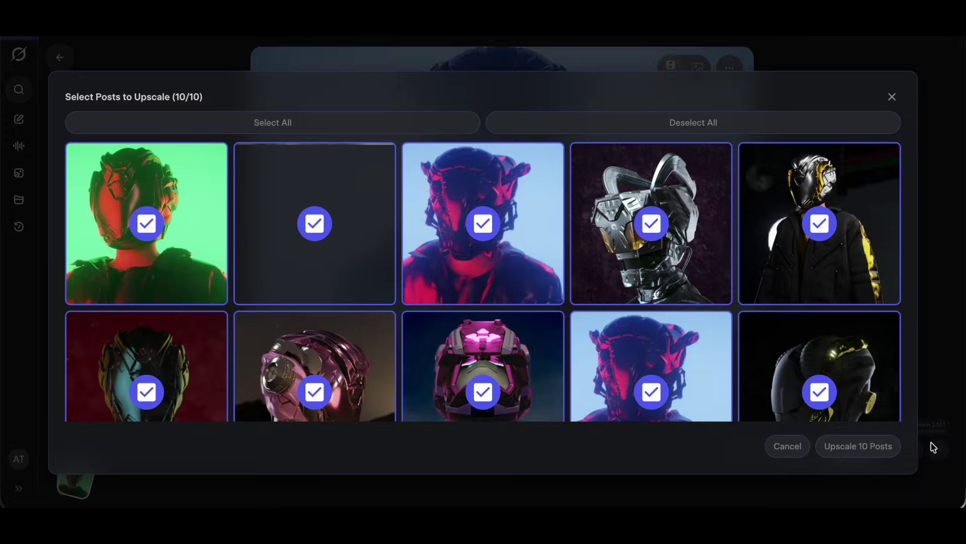
pyautogui.click(896, 96)
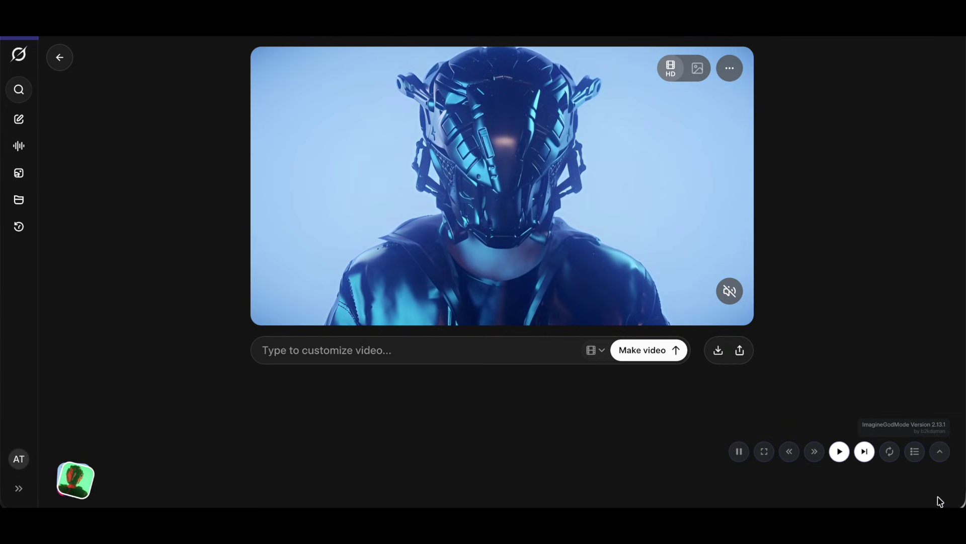
pyautogui.click(940, 450)
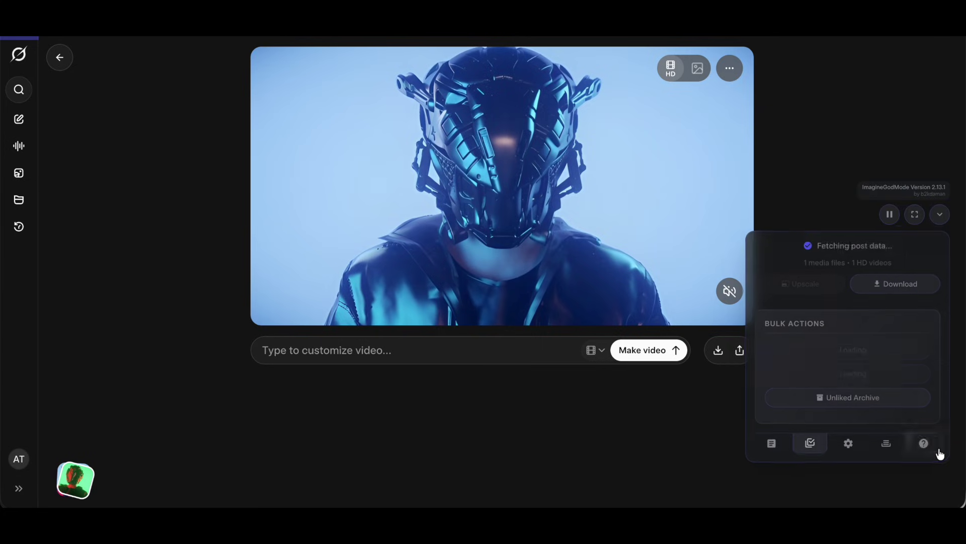
# Check the upscale queue, clear its finished jobs, and collapse the panel to its toolbar.
pyautogui.click(887, 441)
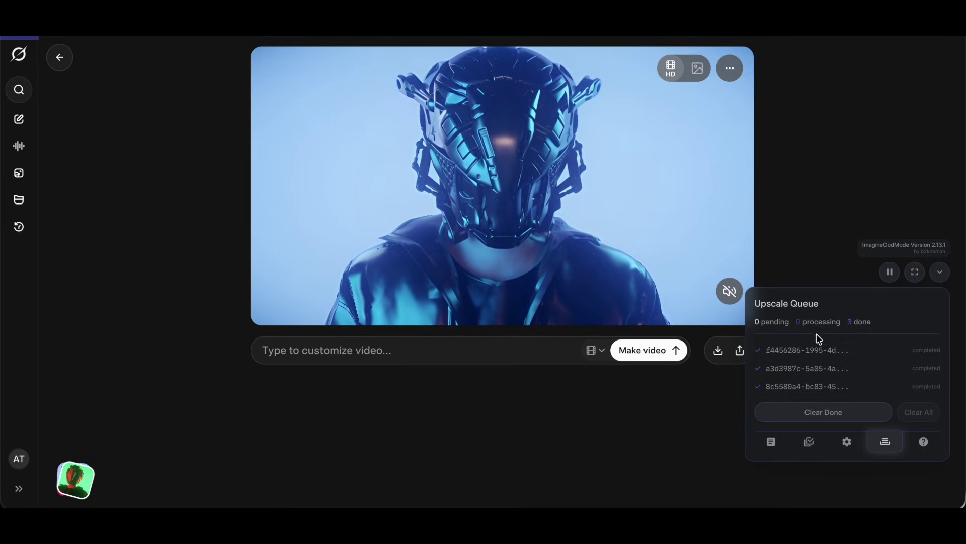
pyautogui.click(807, 413)
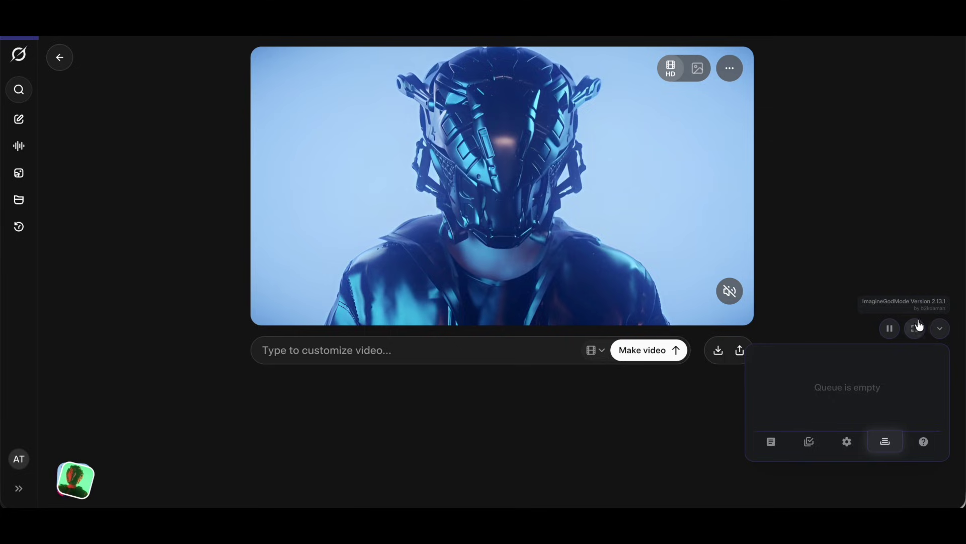
pyautogui.click(939, 328)
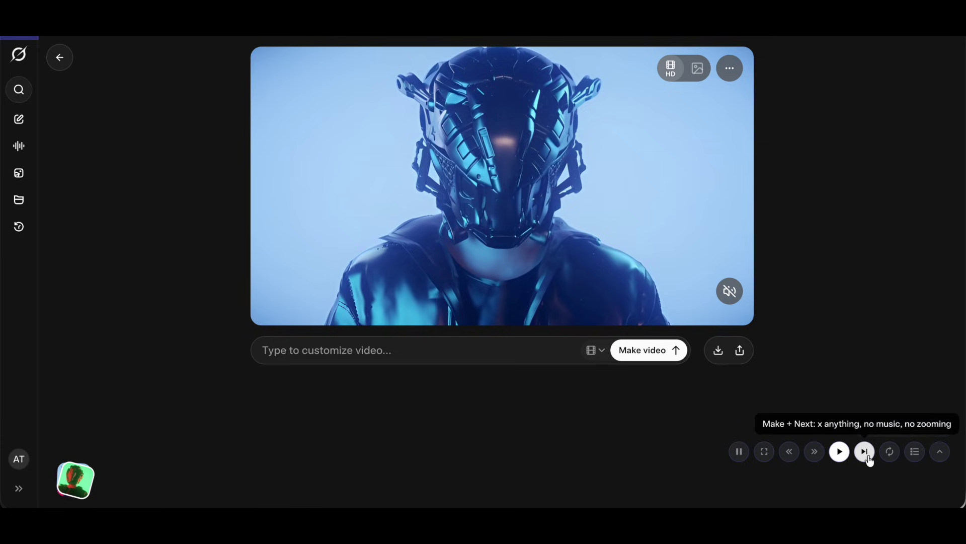
# Expand the ImagineGodMode settings and change the theme from Discord to Dracula.
pyautogui.click(939, 452)
pyautogui.click(848, 445)
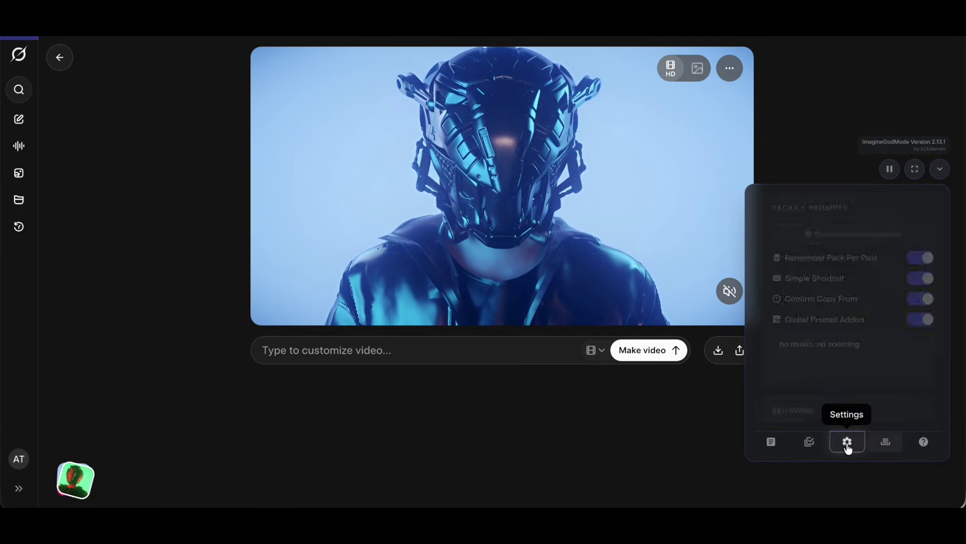
pyautogui.scroll(-3, 827, 327)
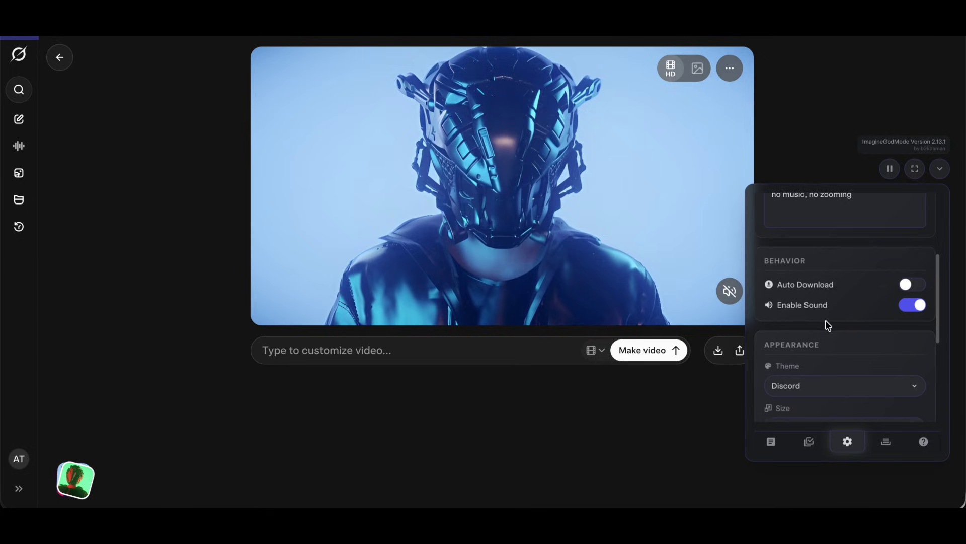
pyautogui.scroll(-3, 827, 327)
pyautogui.click(827, 325)
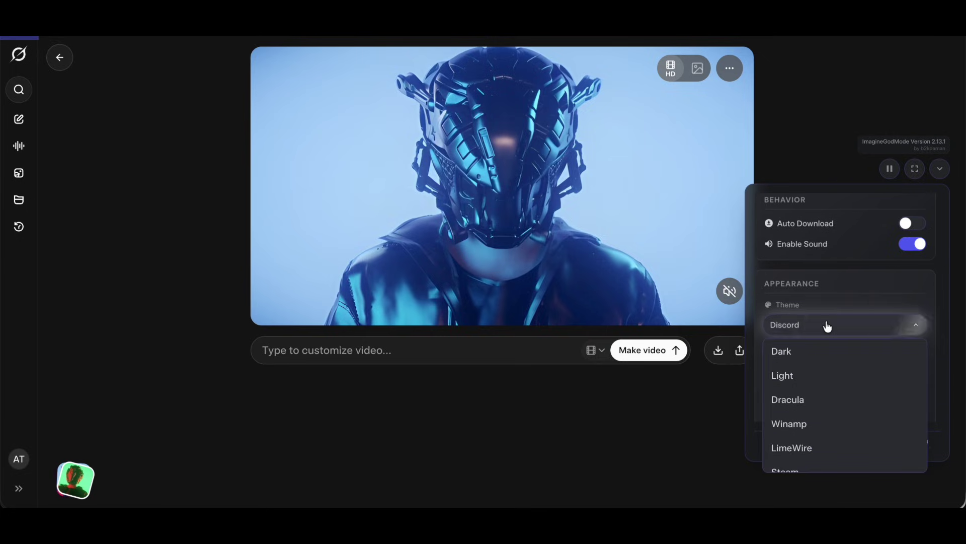
pyautogui.click(820, 356)
pyautogui.click(829, 324)
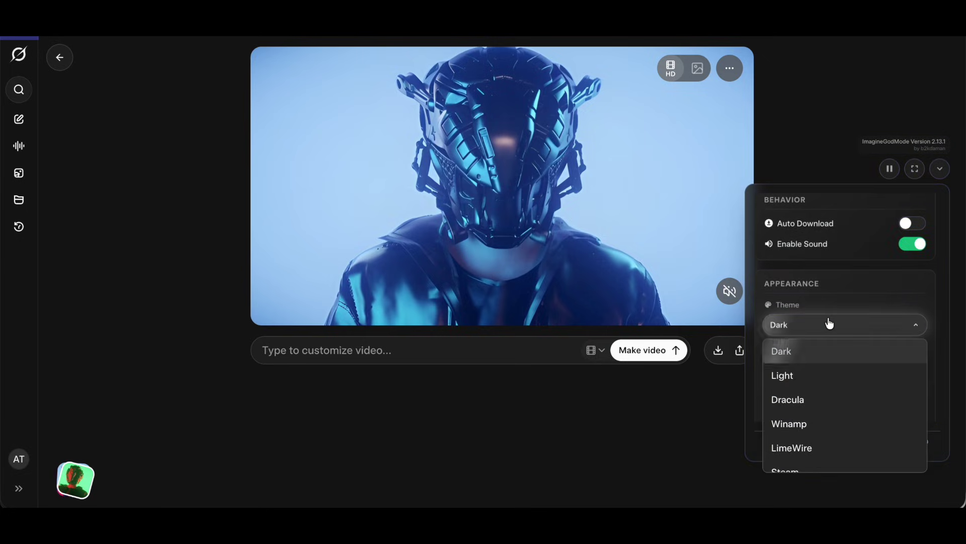
pyautogui.click(827, 324)
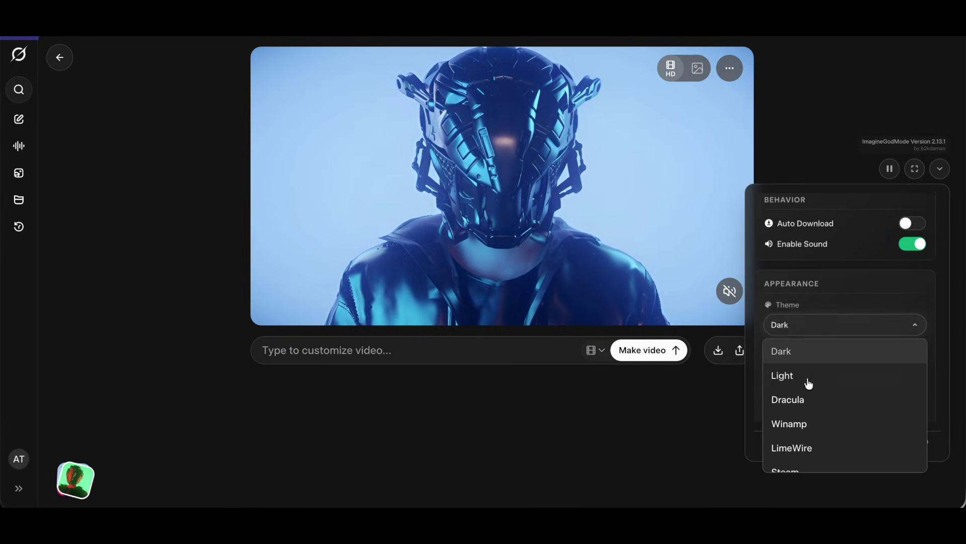
pyautogui.click(812, 399)
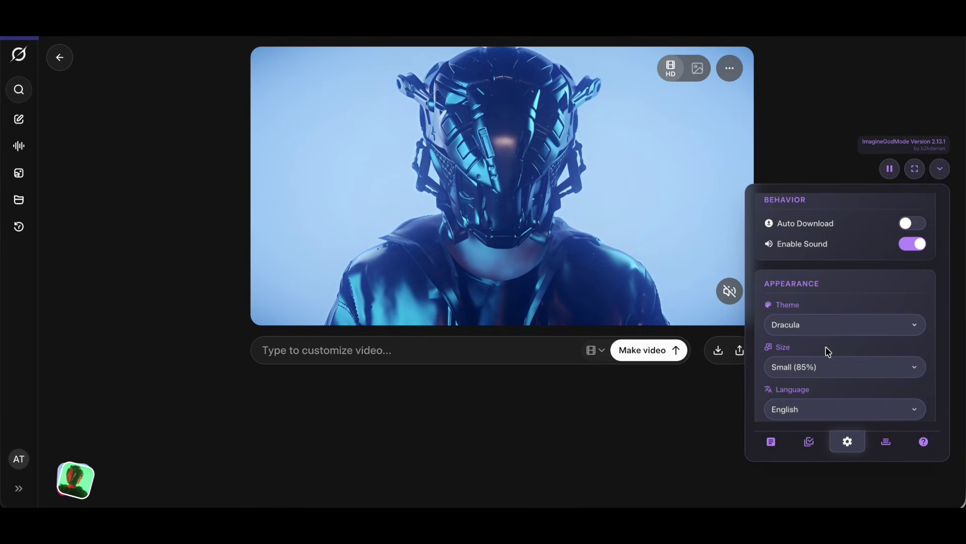
# Try the Medium (100%) panel size, then return it to Small (85%).
pyautogui.click(822, 370)
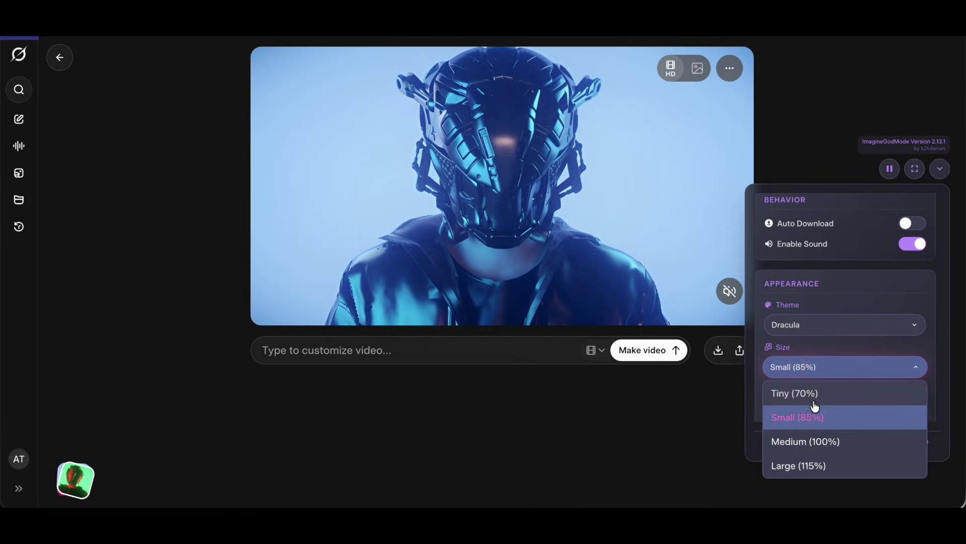
pyautogui.click(808, 441)
pyautogui.click(807, 350)
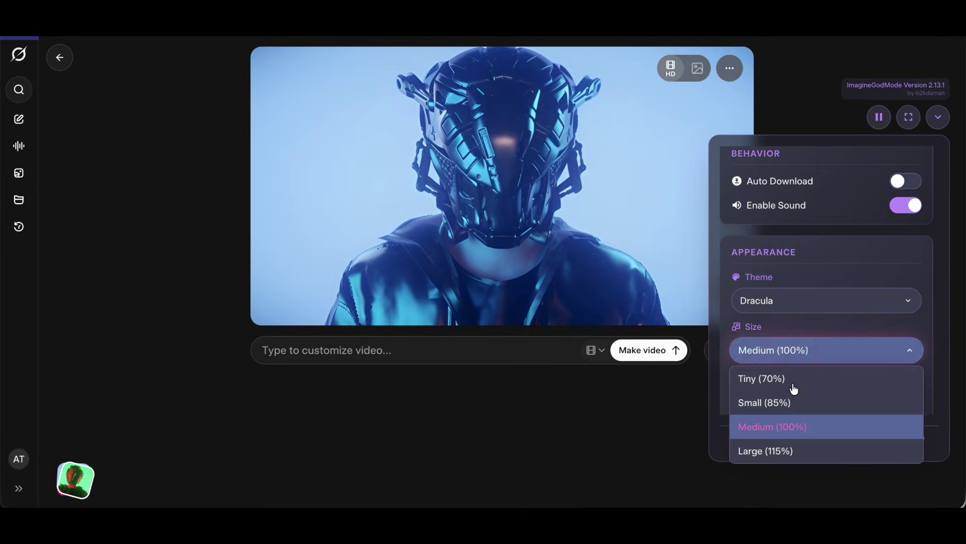
pyautogui.click(791, 401)
pyautogui.scroll(-2, 805, 393)
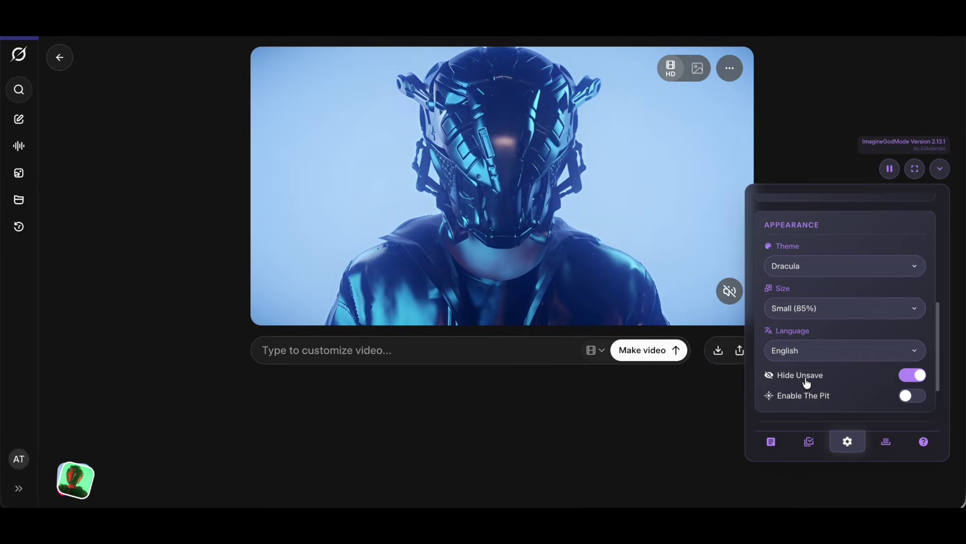
# Leave the extension language on English and open the Favorites gallery of liked helmet posts.
pyautogui.click(822, 350)
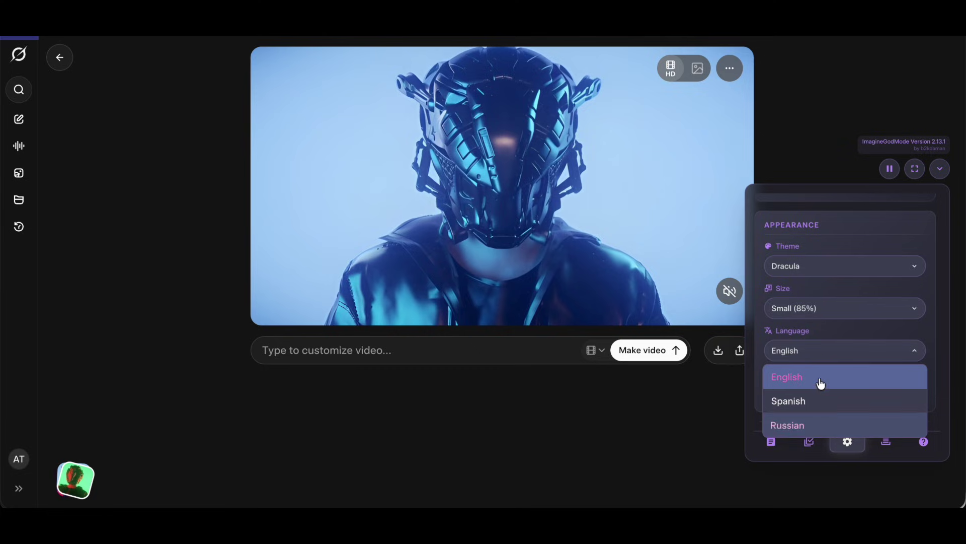
pyautogui.click(820, 352)
pyautogui.moveTo(800, 375)
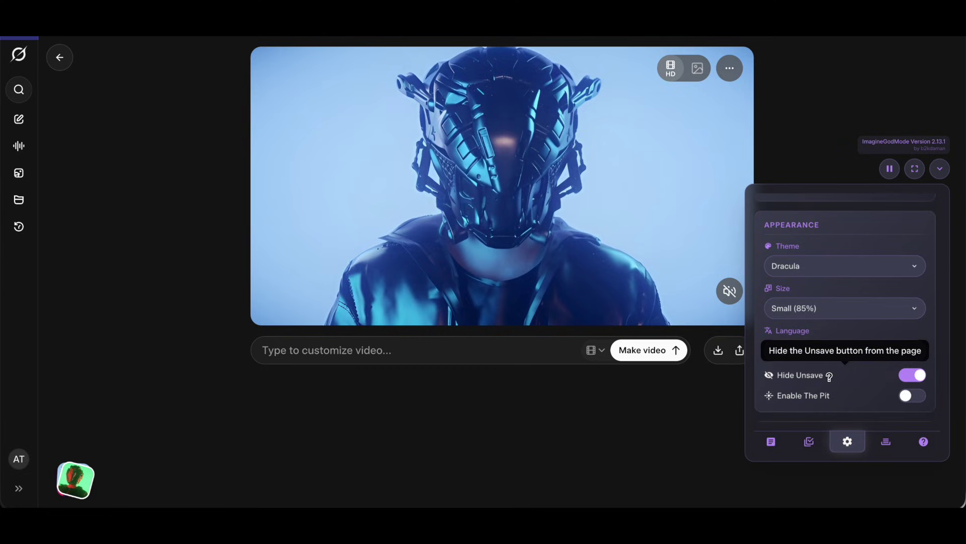
pyautogui.scroll(-1, 906, 382)
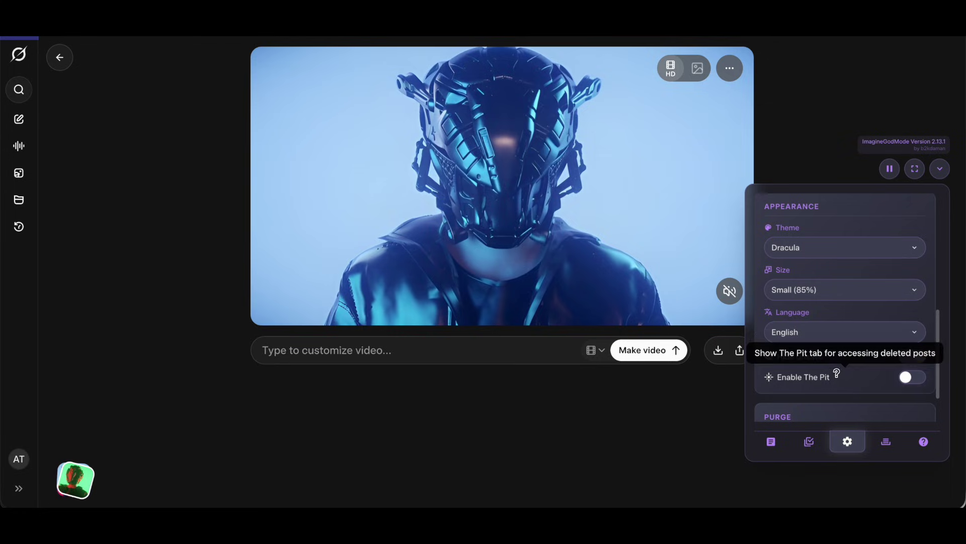
pyautogui.moveTo(898, 377)
pyautogui.scroll(-1, 892, 383)
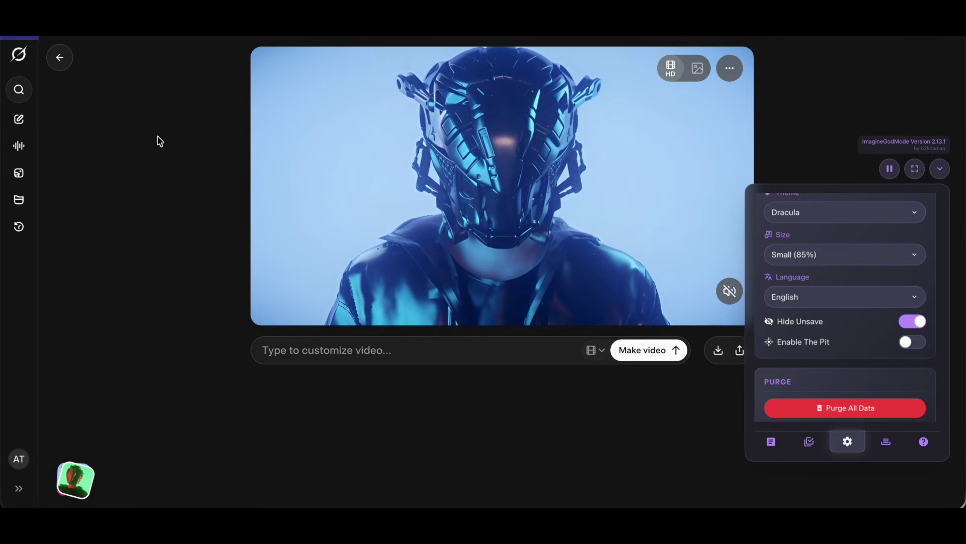
pyautogui.click(76, 479)
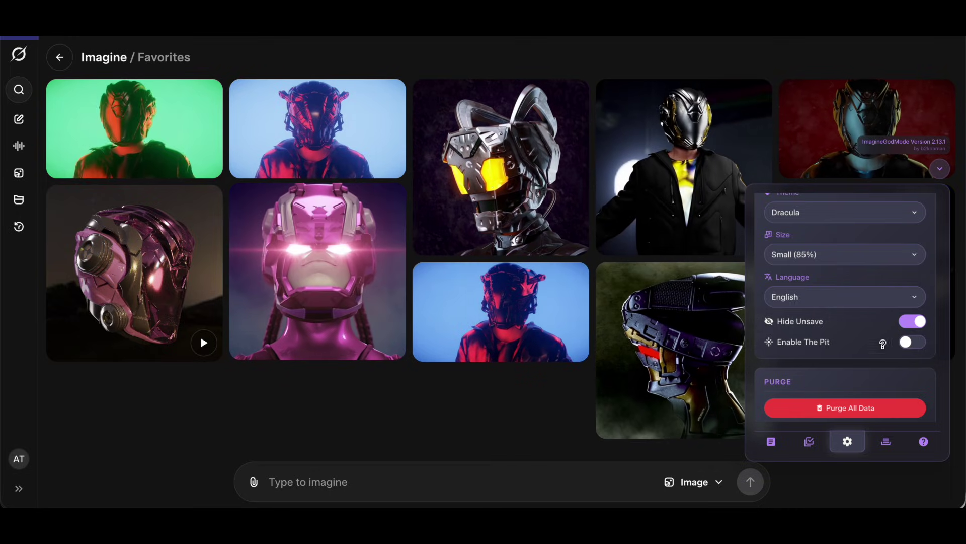
pyautogui.click(913, 322)
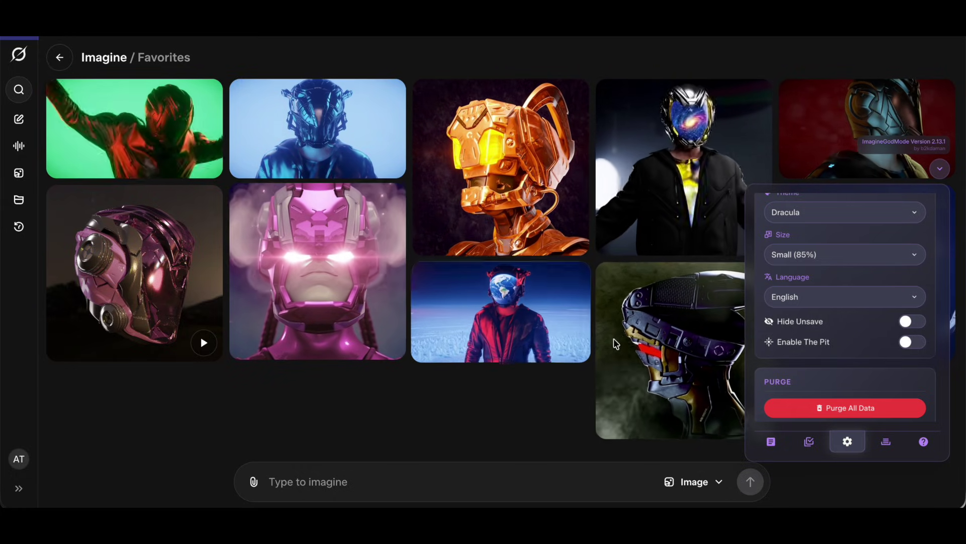
pyautogui.click(912, 322)
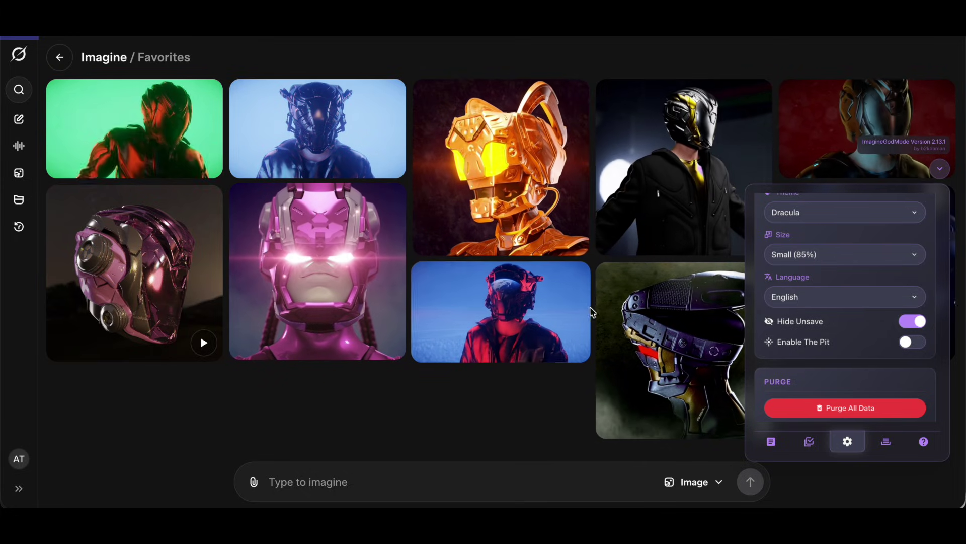
pyautogui.moveTo(803, 342)
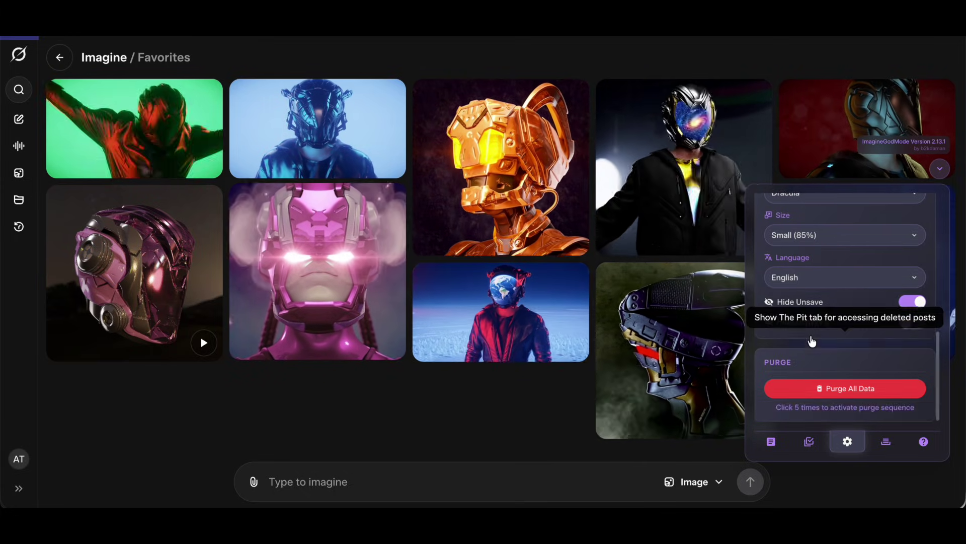
pyautogui.scroll(-1, 810, 343)
pyautogui.click(835, 390)
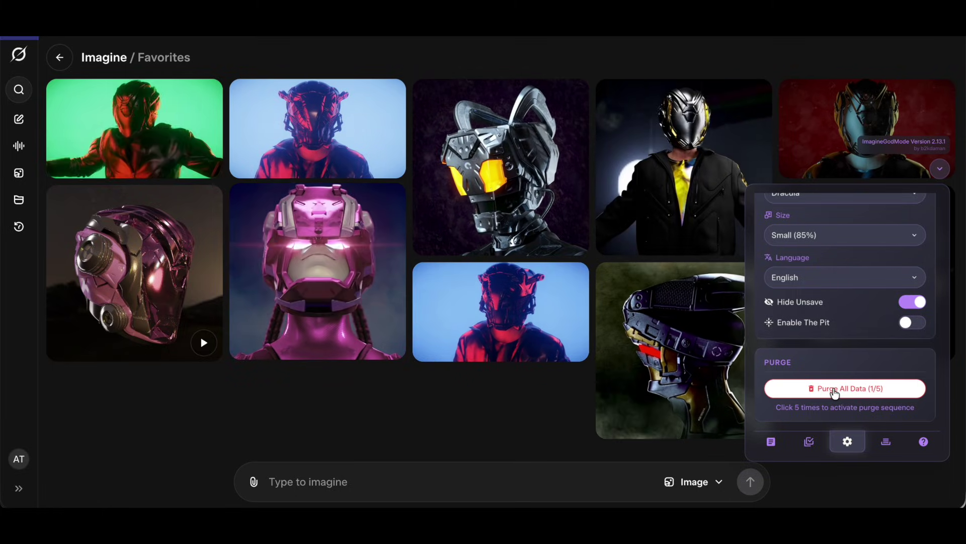
pyautogui.click(835, 391)
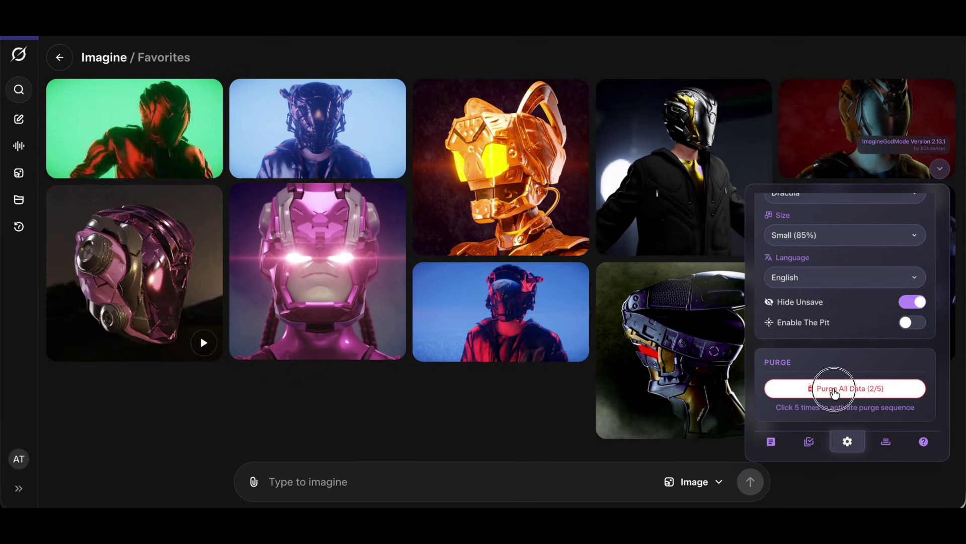
pyautogui.click(835, 390)
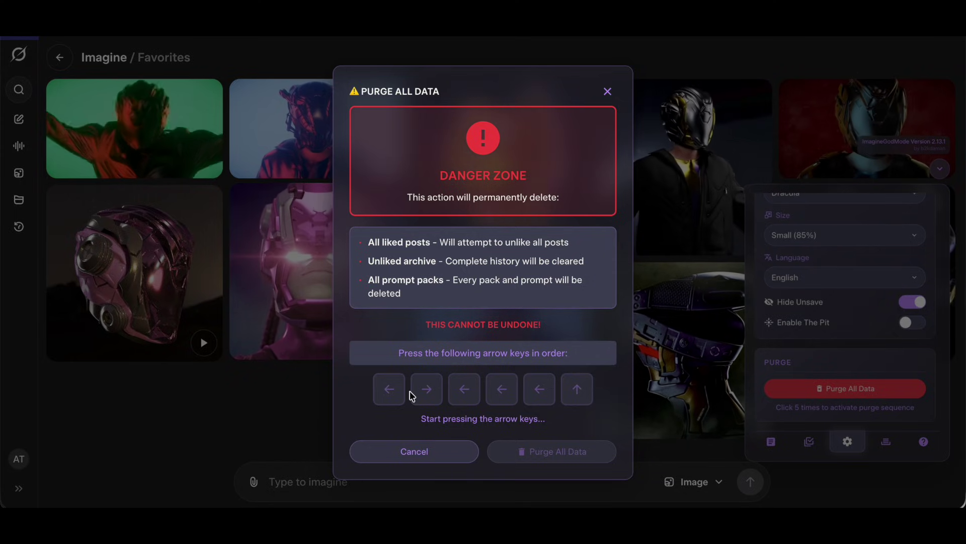
pyautogui.press('Left')
pyautogui.press('Right')
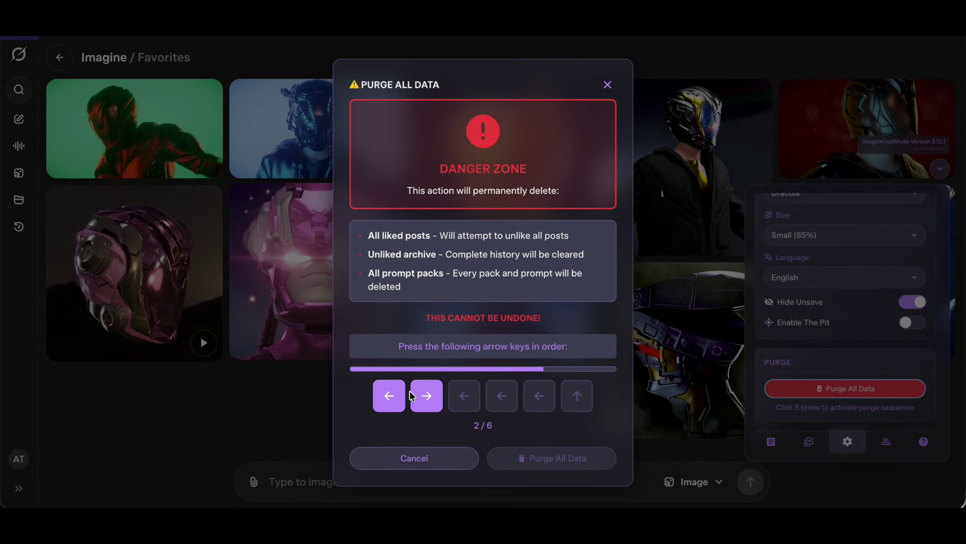
pyautogui.press('Left')
pyautogui.press('Left')
pyautogui.press('Left')
pyautogui.press('Up')
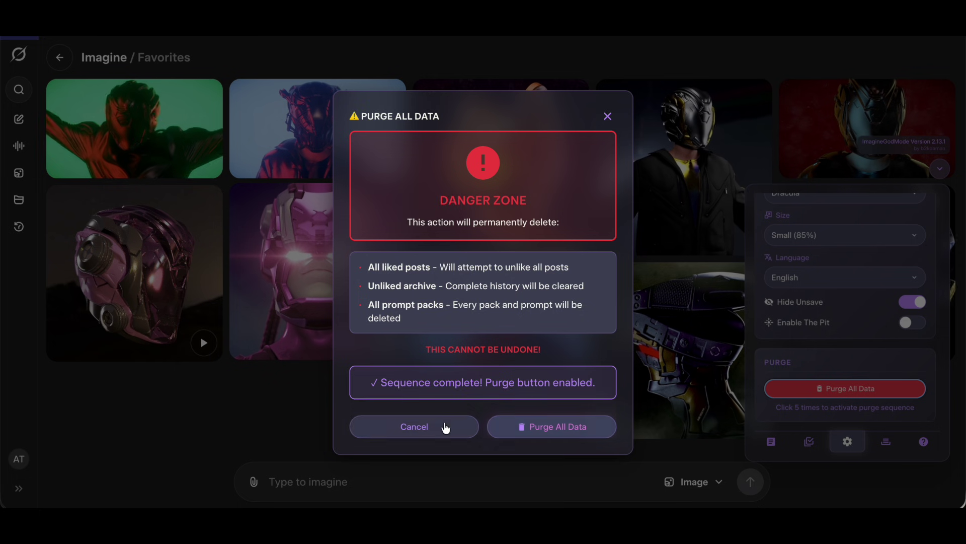
pyautogui.click(444, 426)
# Show the ImagineGodMode Help (?) tab with its features, keyboard shortcuts and About details.
pyautogui.click(923, 442)
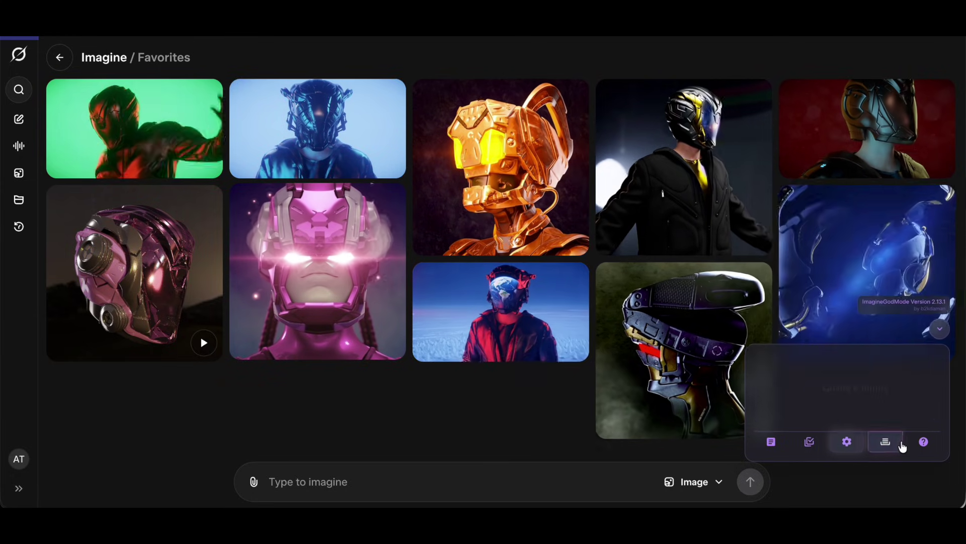
pyautogui.scroll(-3, 846, 287)
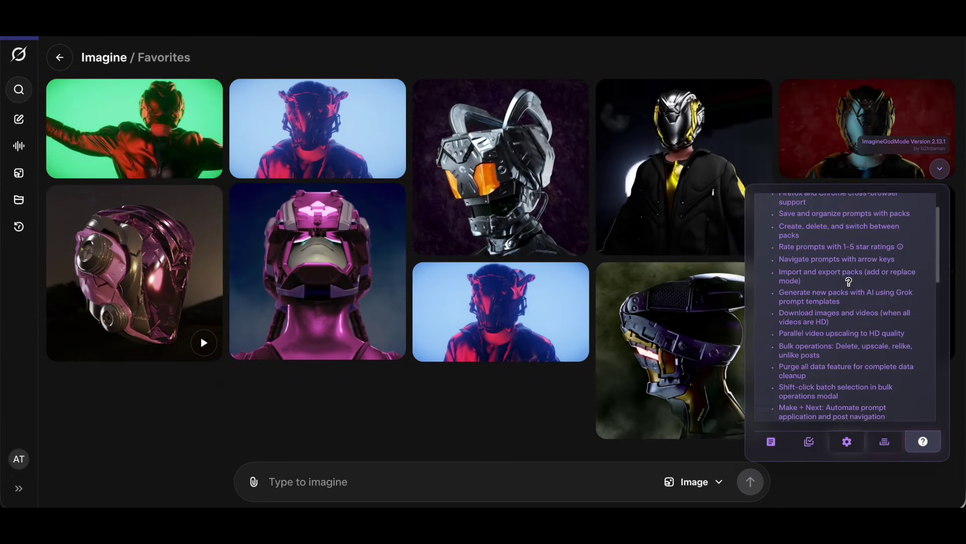
pyautogui.scroll(-3, 846, 287)
pyautogui.scroll(-3, 848, 281)
pyautogui.scroll(-3, 848, 281)
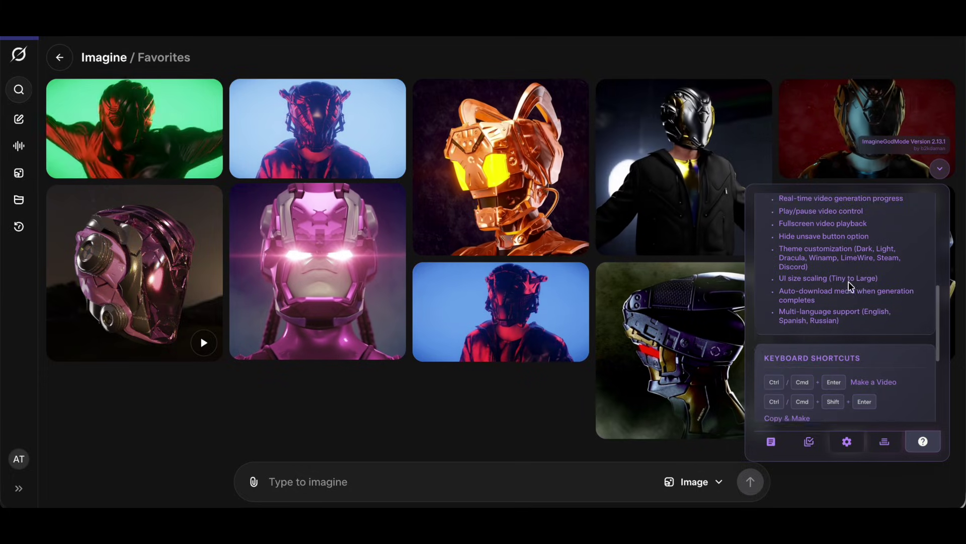
pyautogui.scroll(-3, 850, 284)
pyautogui.scroll(-2, 851, 286)
pyautogui.scroll(-2, 852, 286)
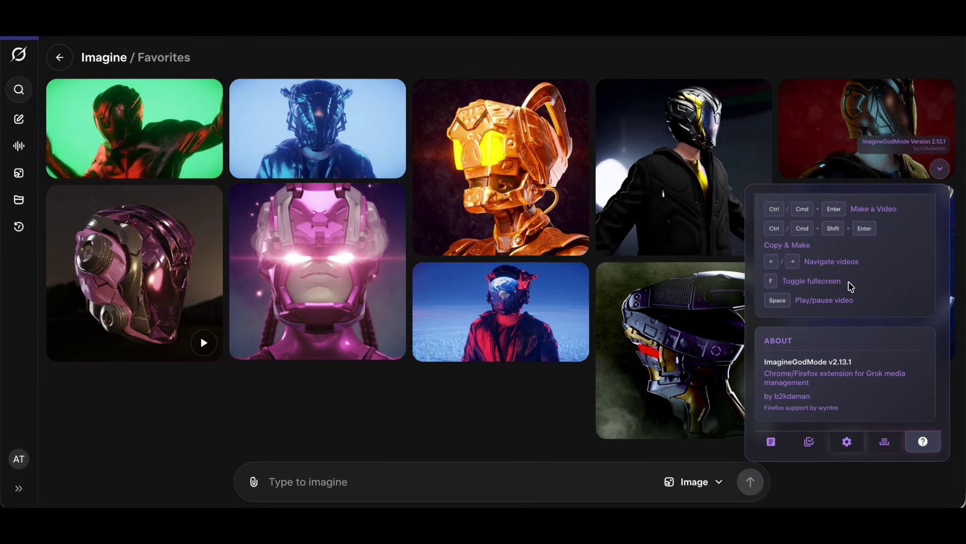
pyautogui.scroll(2, 850, 285)
pyautogui.scroll(-2, 850, 285)
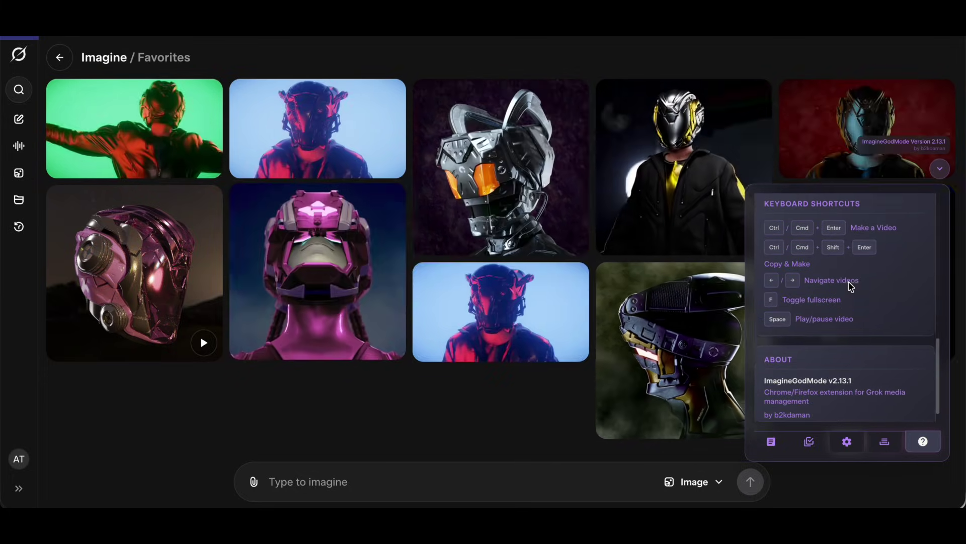